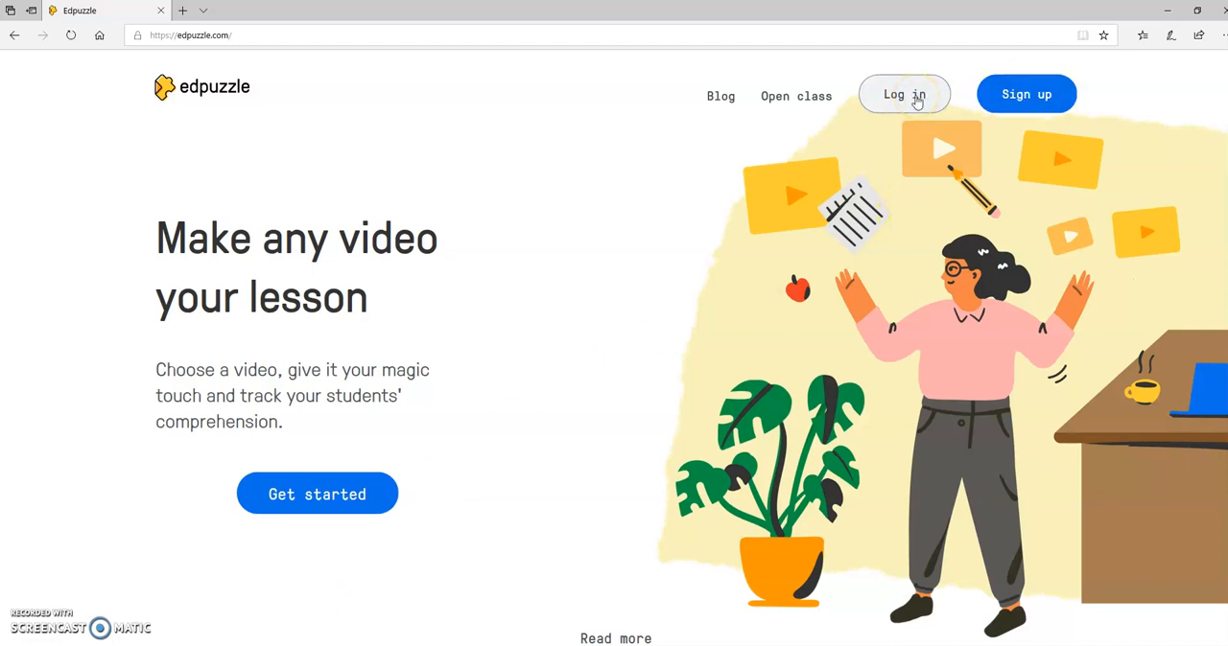
# Log in to the Edpuzzle teacher account through Google sign-in, entering the account password.
pyautogui.click(916, 97)
pyautogui.click(727, 364)
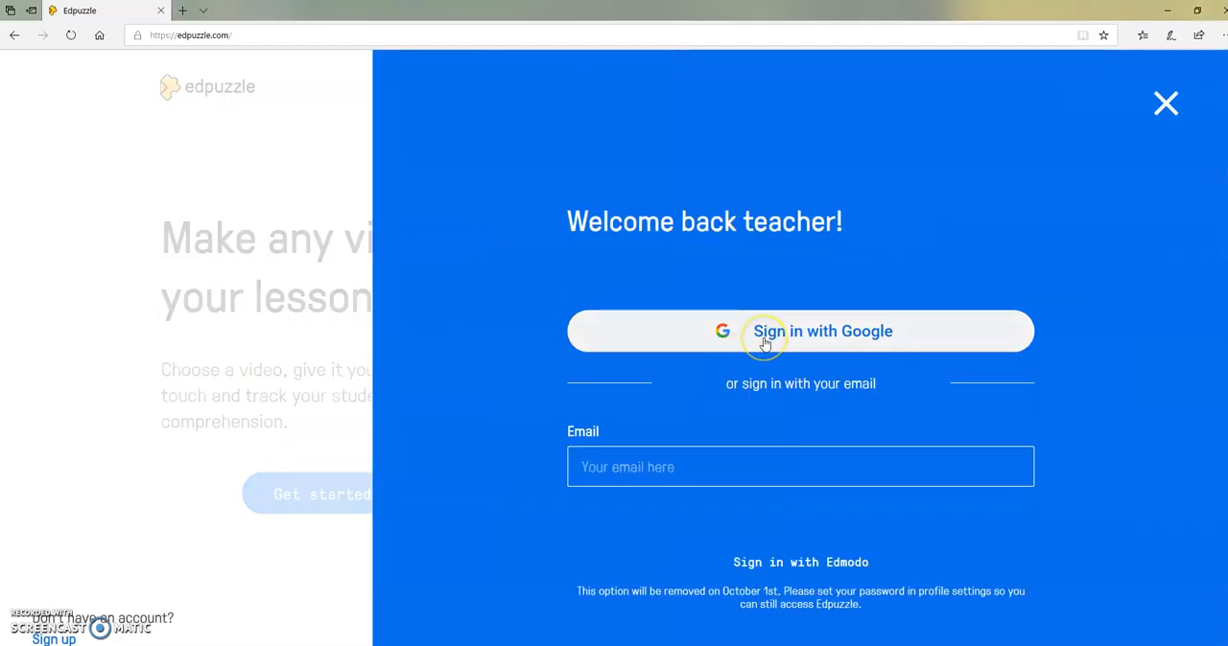
pyautogui.click(764, 337)
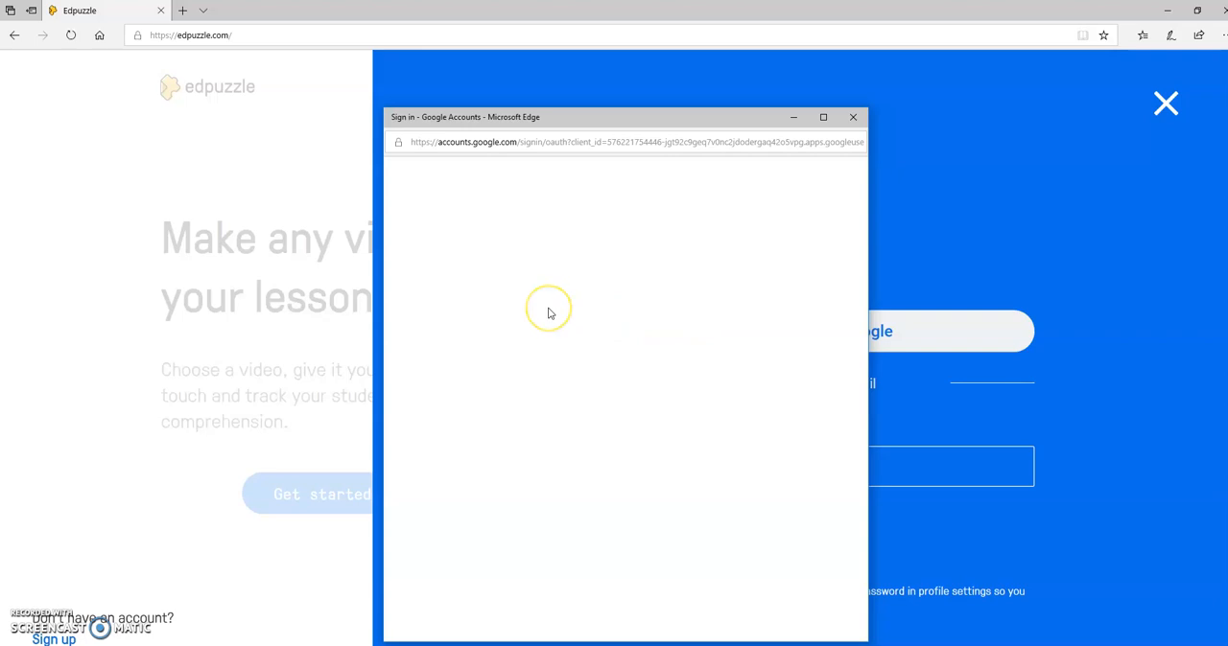
pyautogui.click(496, 360)
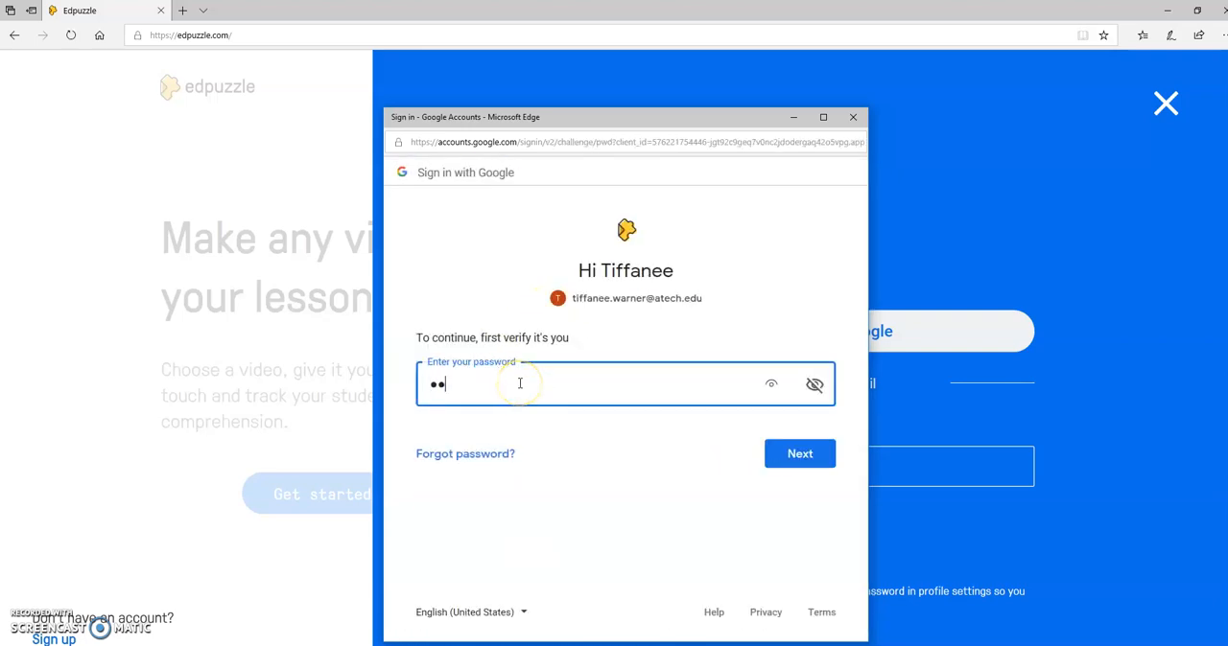
pyautogui.press('Return')
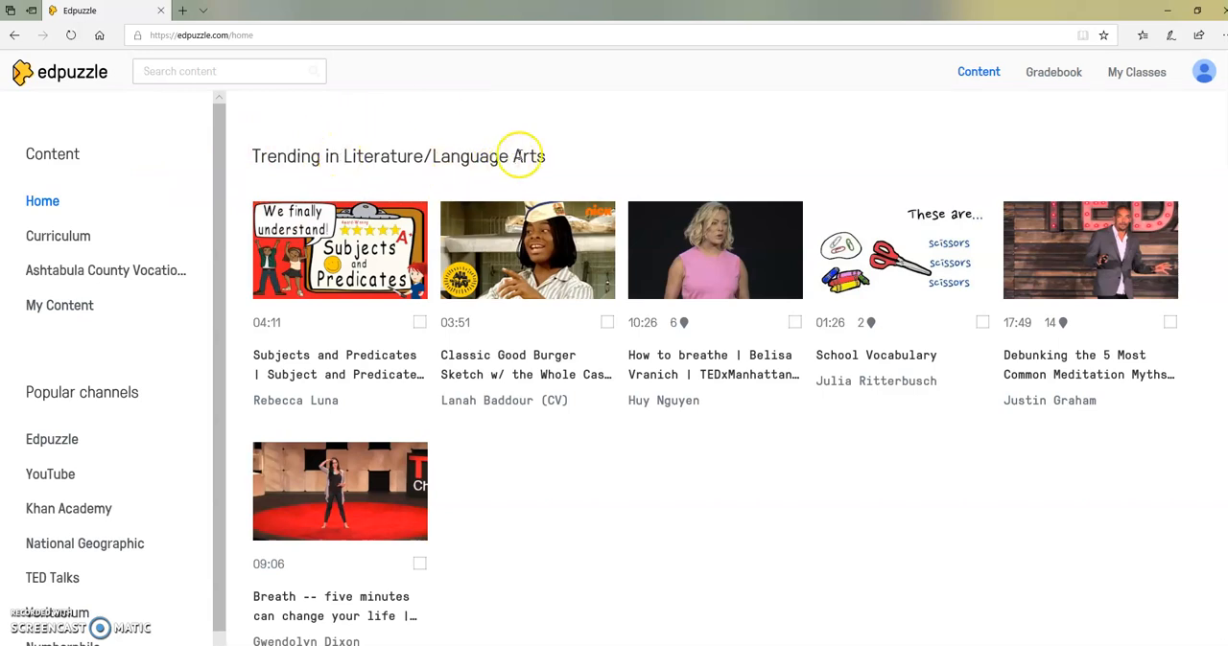
# Look through the curriculum's High School Content subjects and the saved videos in My Content.
pyautogui.click(61, 241)
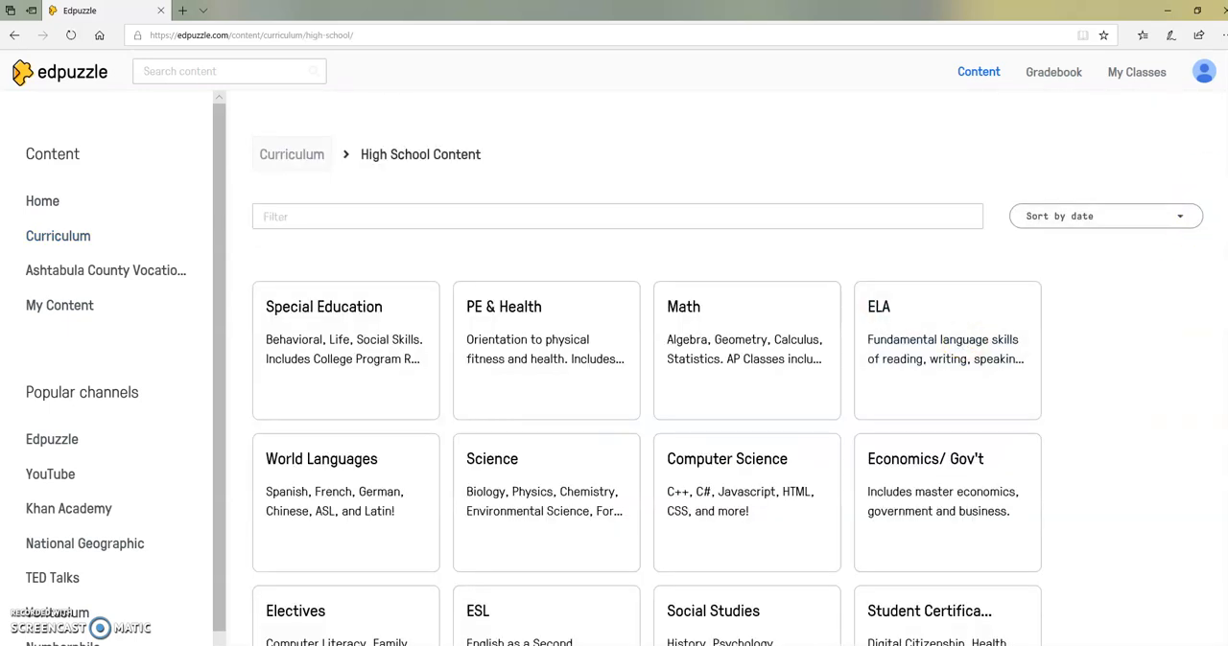
pyautogui.scroll(-2, 727, 368)
pyautogui.scroll(2, 727, 368)
pyautogui.click(52, 303)
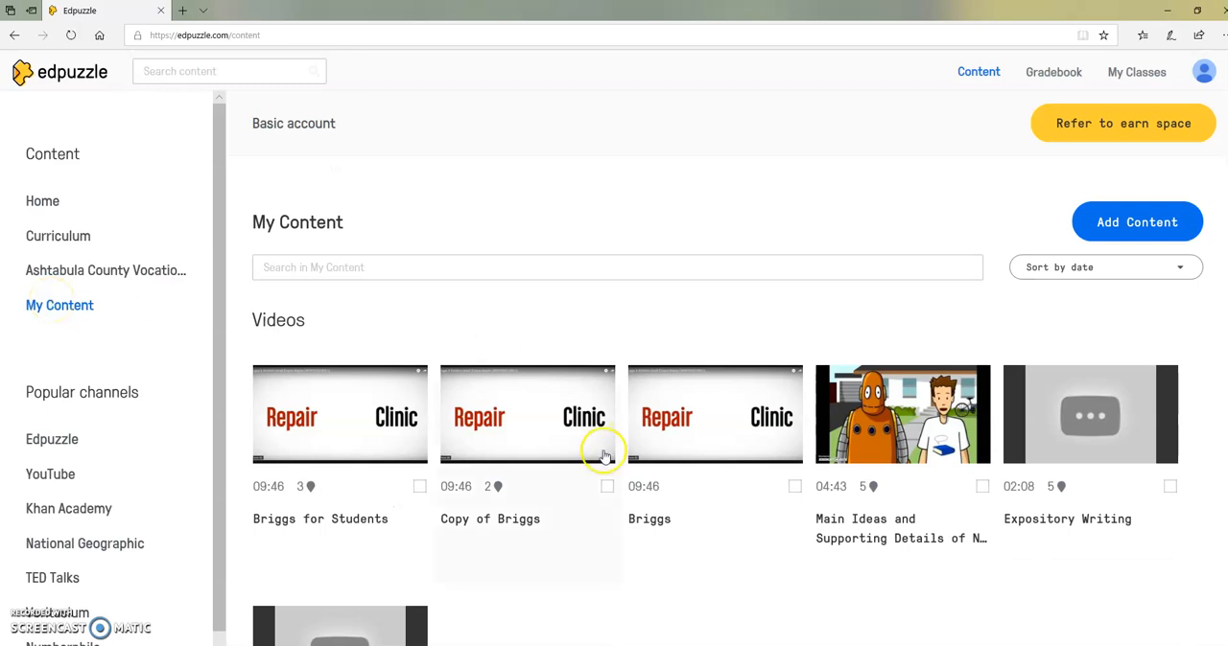
pyautogui.scroll(-2, 727, 397)
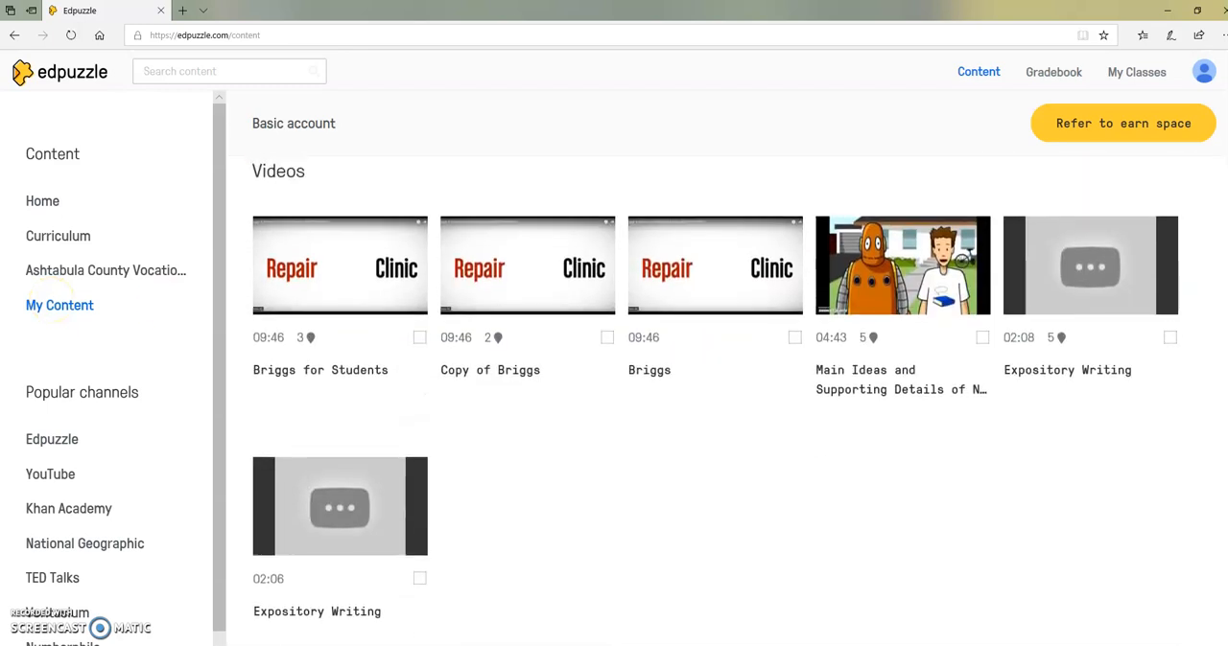
pyautogui.scroll(2, 727, 397)
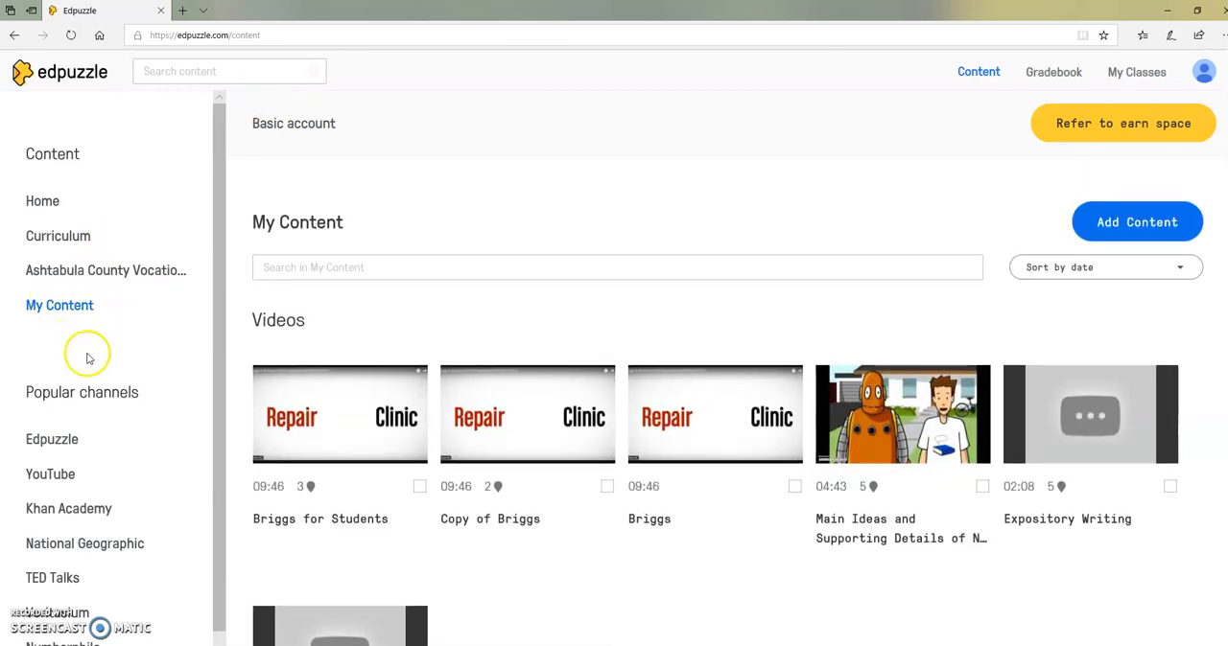
# Search the YouTube channel for "welding" and open the video "Cool Welding Project Ideas for Home".
pyautogui.click(47, 479)
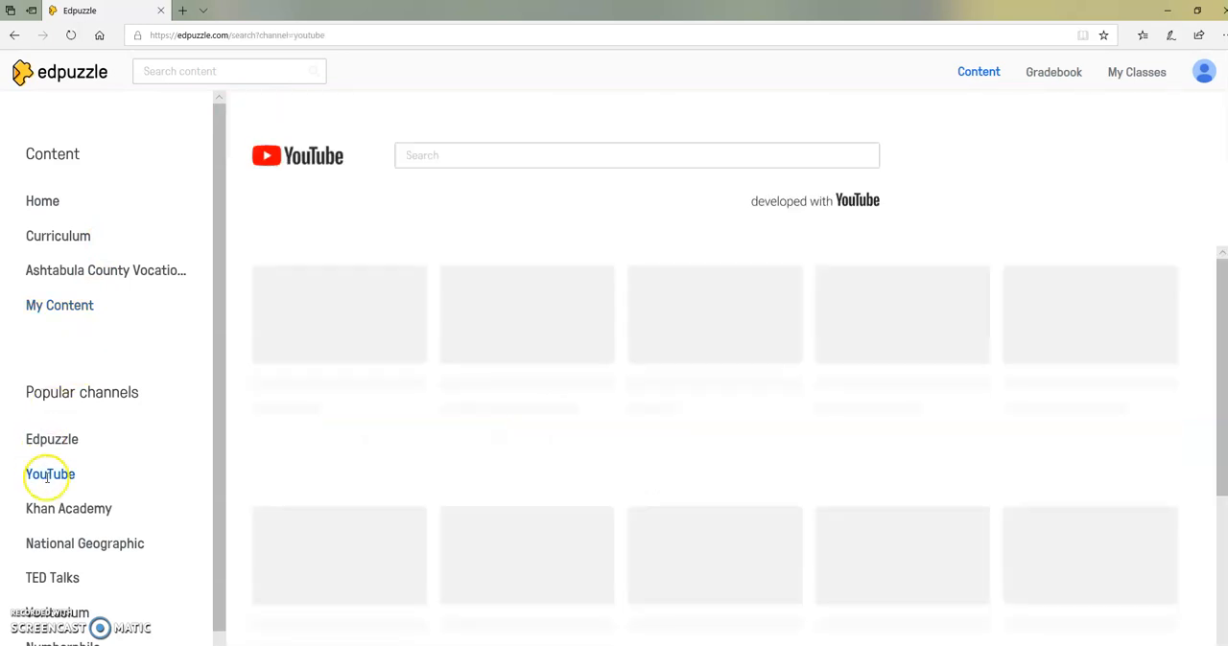
pyautogui.click(488, 161)
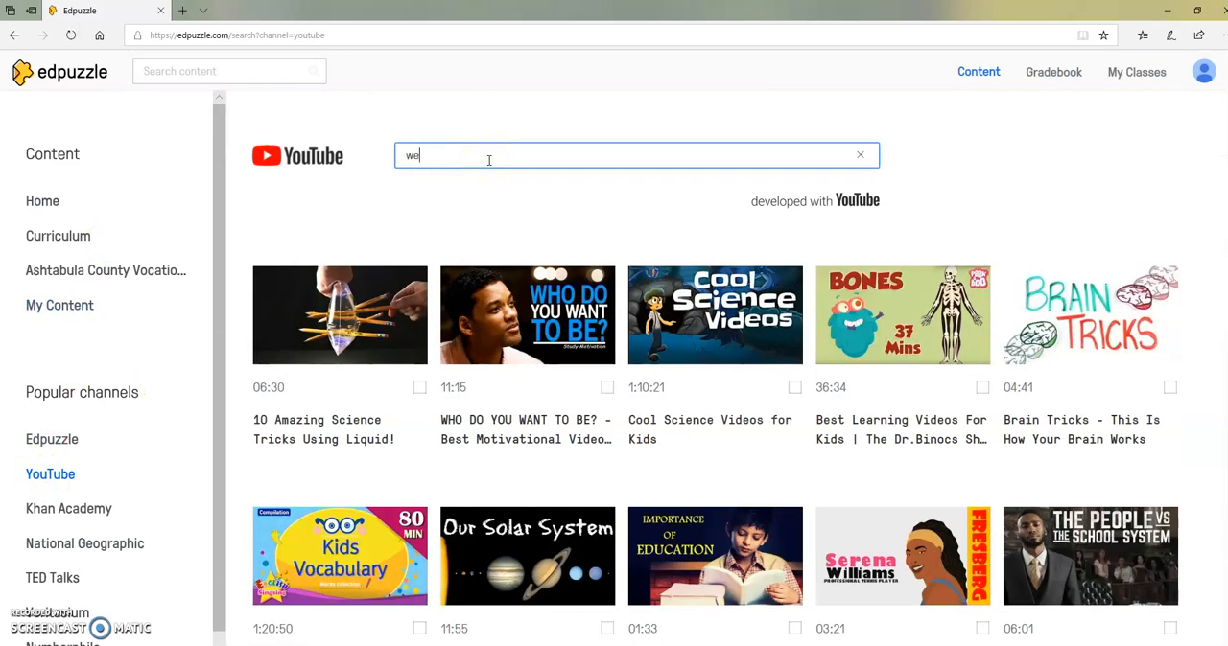
pyautogui.press('Return')
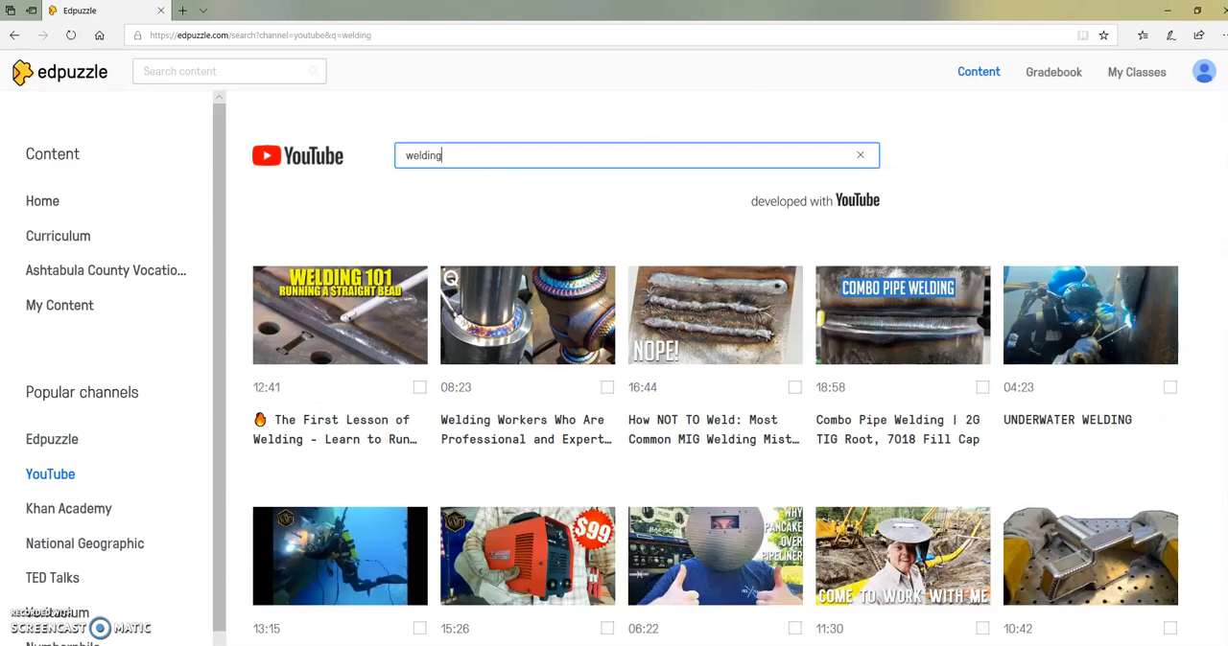
pyautogui.scroll(-12, 716, 367)
pyautogui.scroll(5, 716, 367)
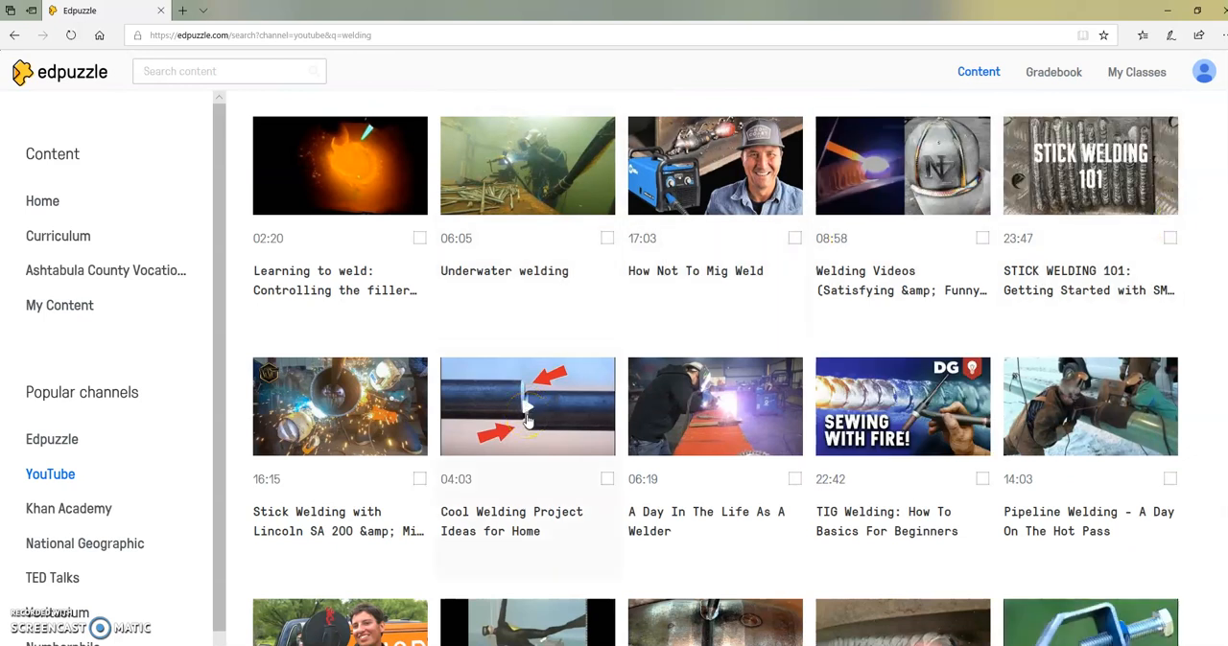
pyautogui.click(526, 419)
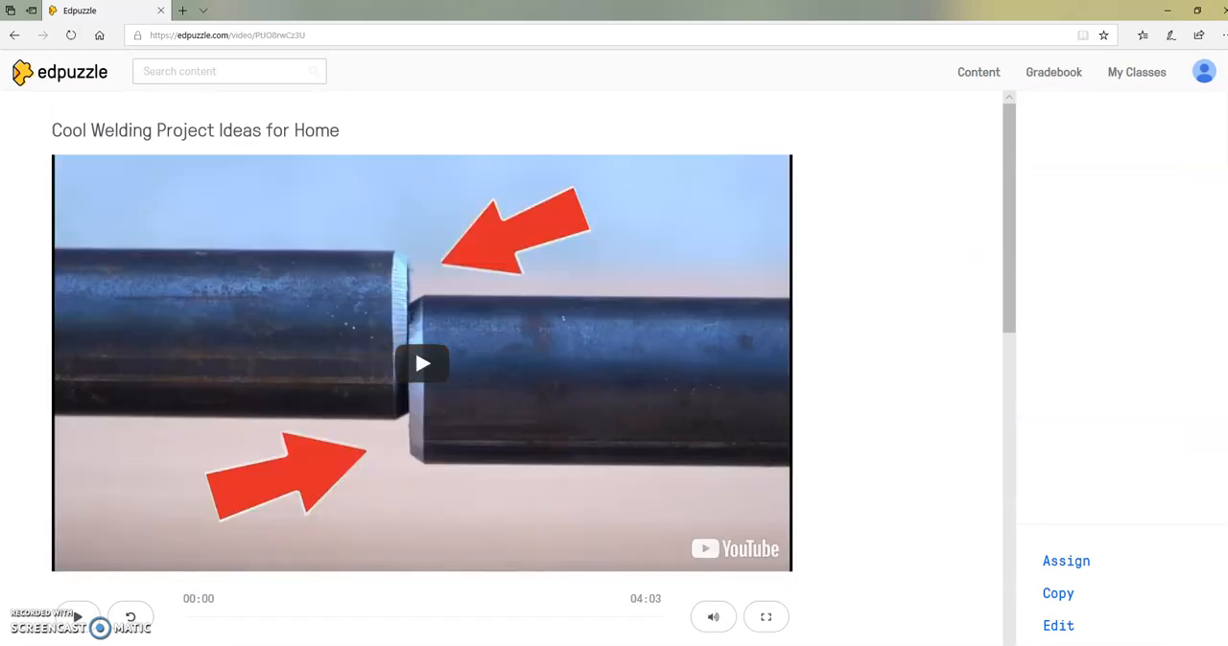
# Preview the opening of the welding video, pausing and resuming playback and dismissing the overlay advertisement.
pyautogui.moveTo(1012, 209); pyautogui.dragTo(1007, 258)
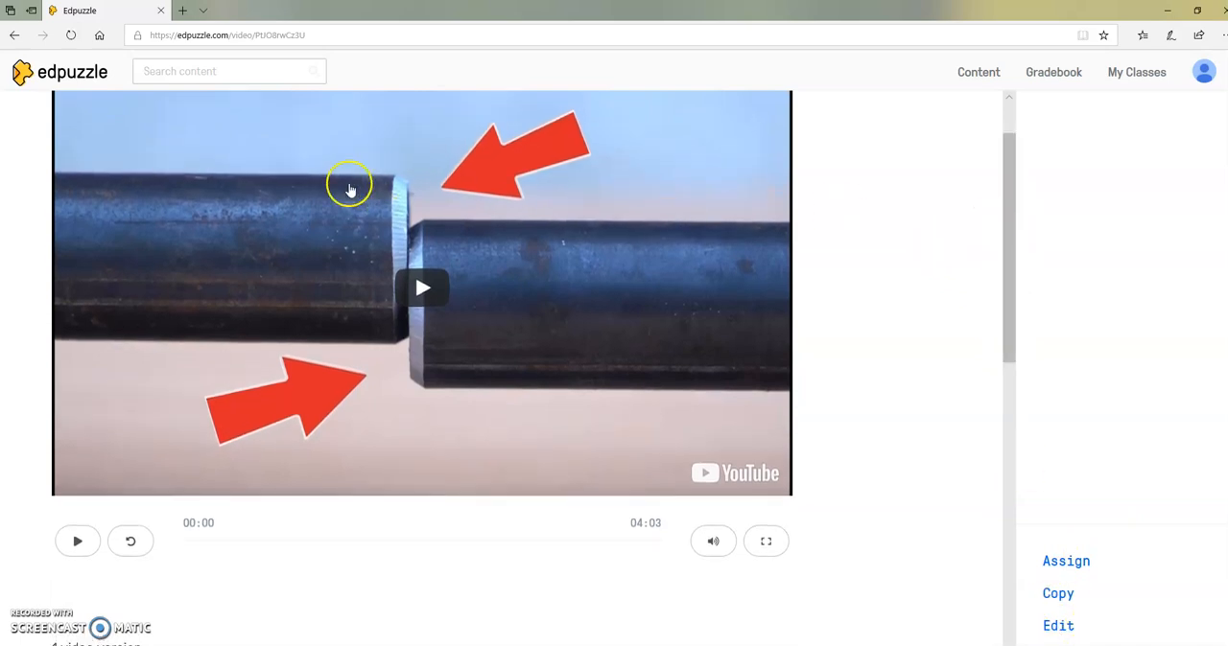
pyautogui.click(421, 291)
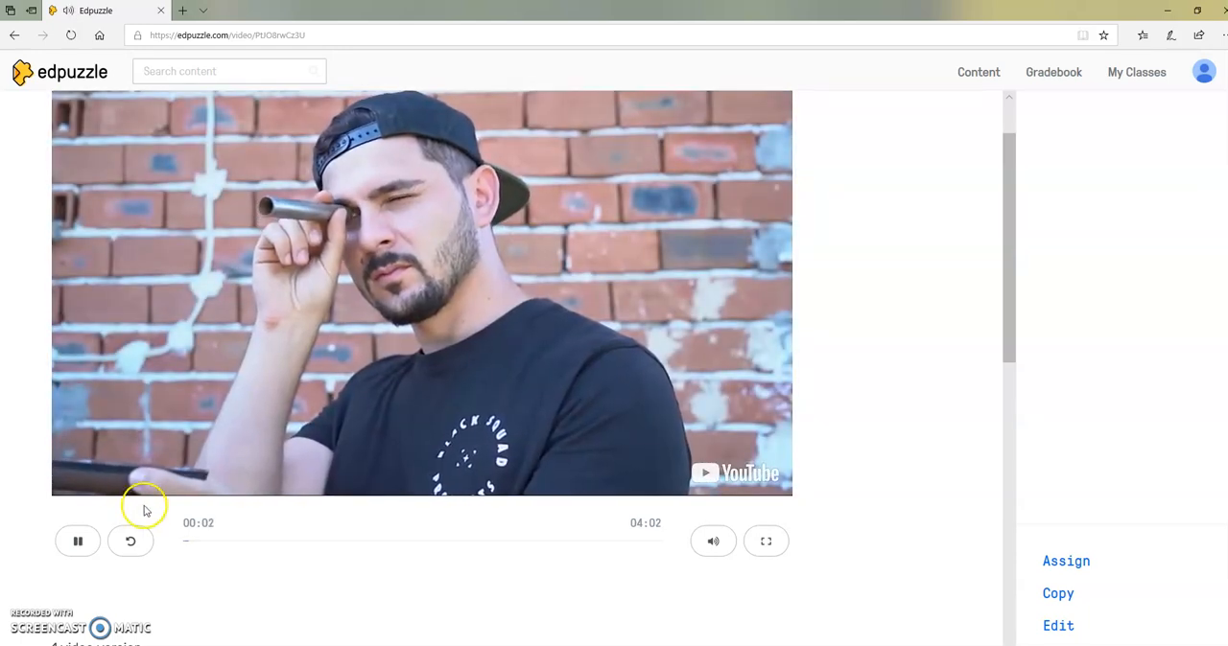
pyautogui.click(71, 544)
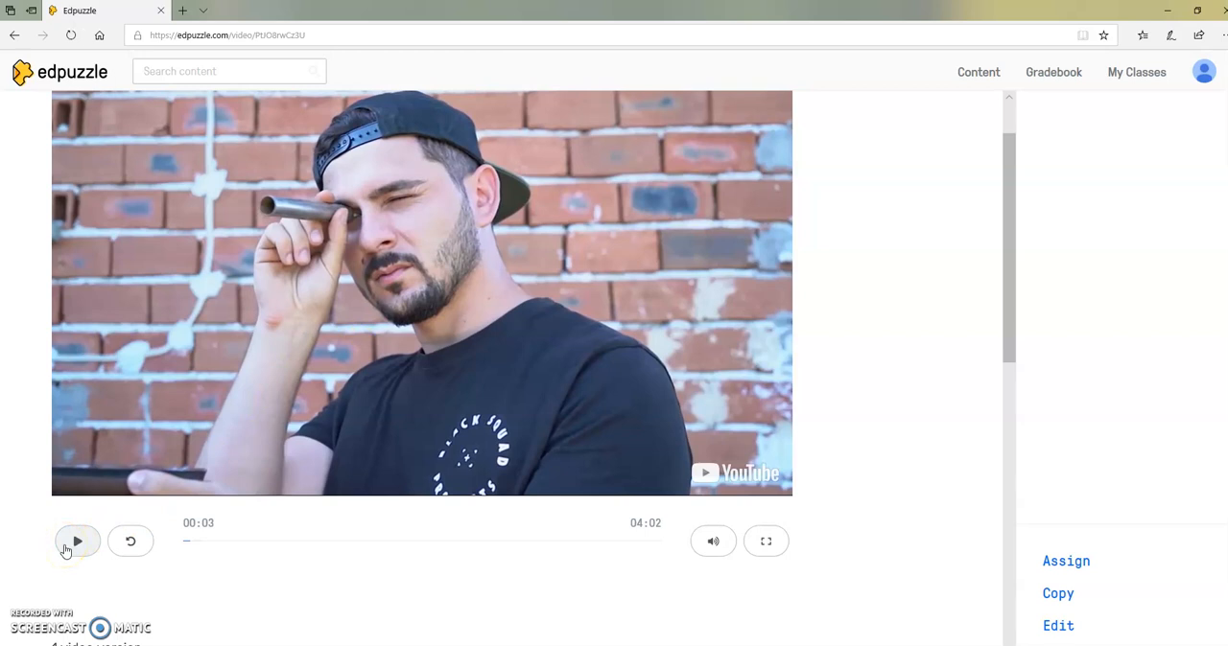
pyautogui.click(365, 376)
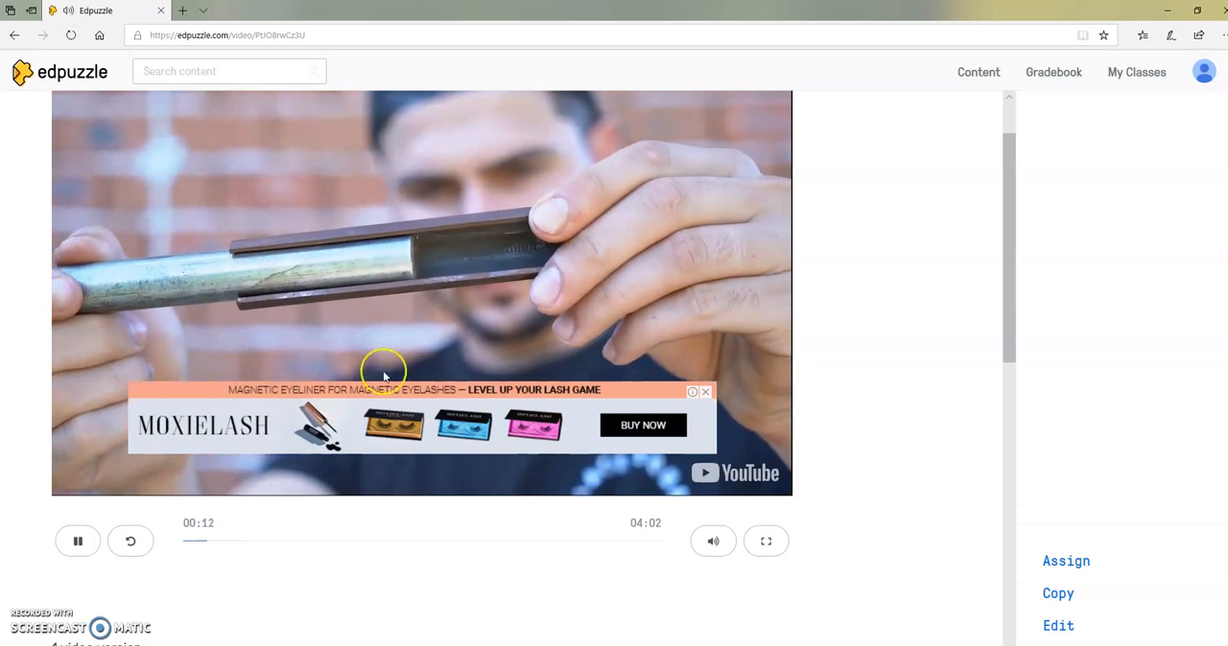
pyautogui.click(704, 392)
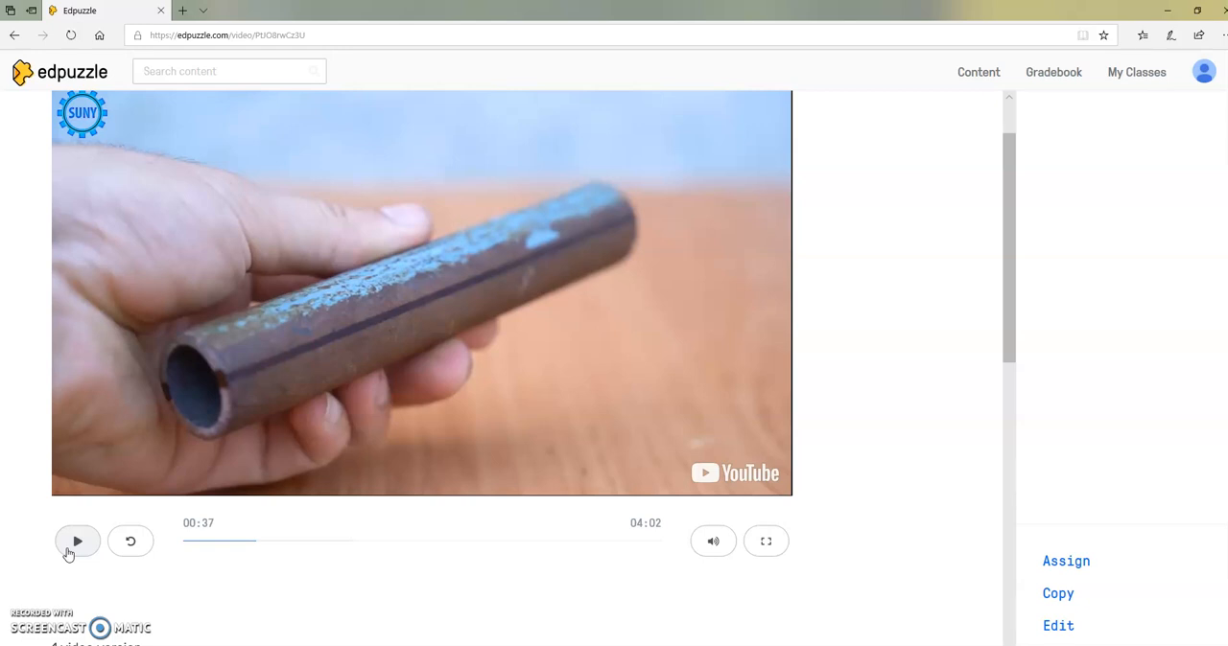
# Open the welding video for editing and crop its beginning so that it starts at 00:15.
pyautogui.moveTo(1007, 183); pyautogui.dragTo(1011, 127)
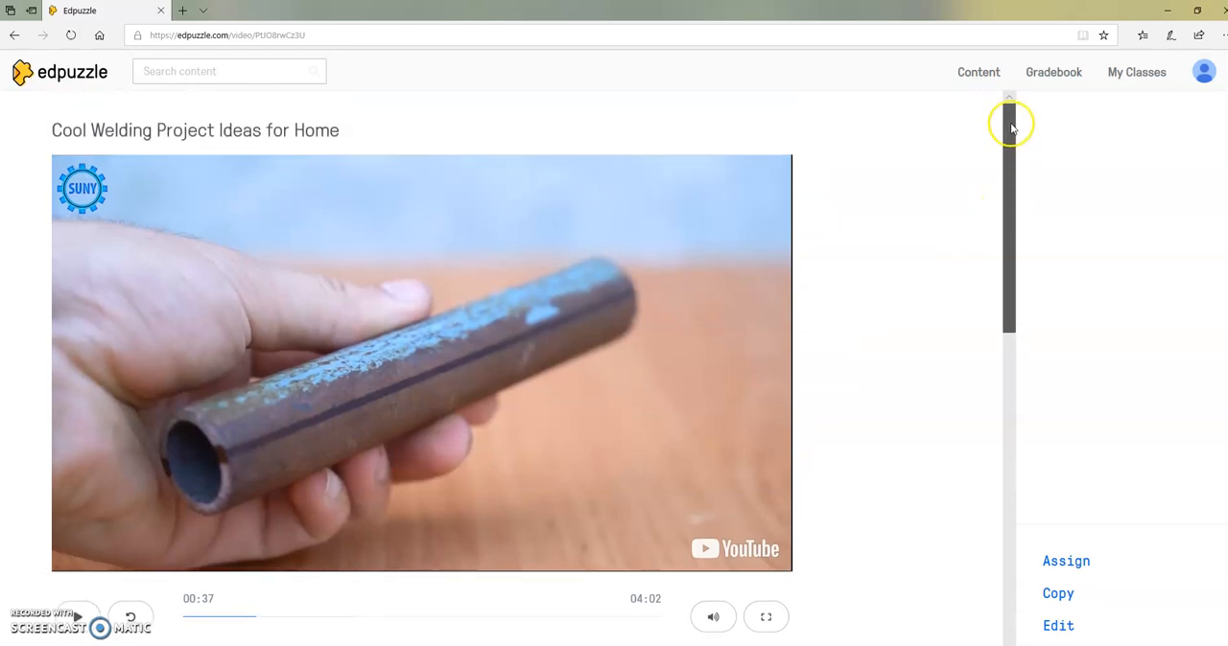
pyautogui.click(1061, 629)
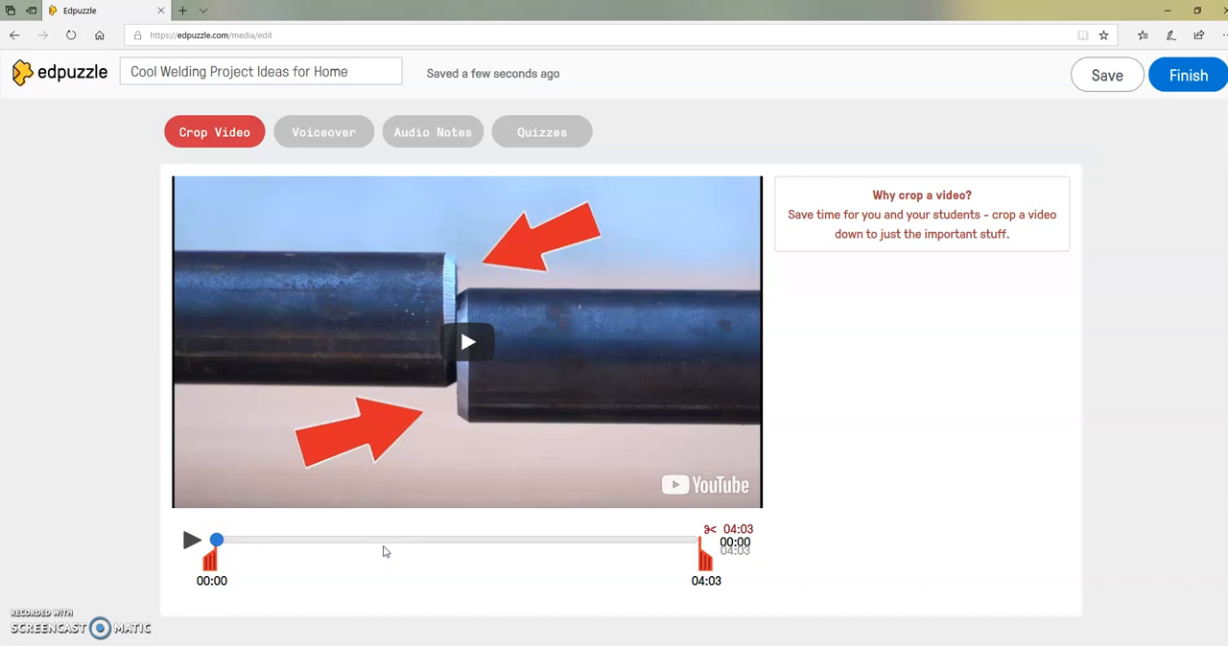
pyautogui.click(462, 343)
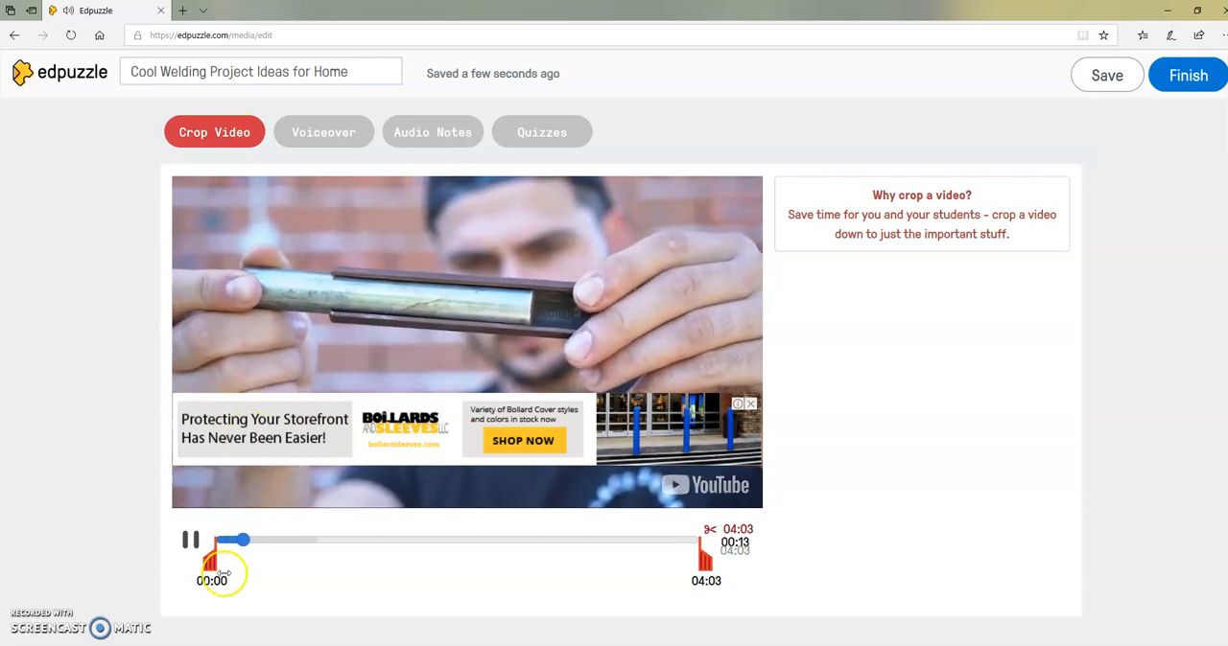
pyautogui.moveTo(210, 563); pyautogui.dragTo(241, 564)
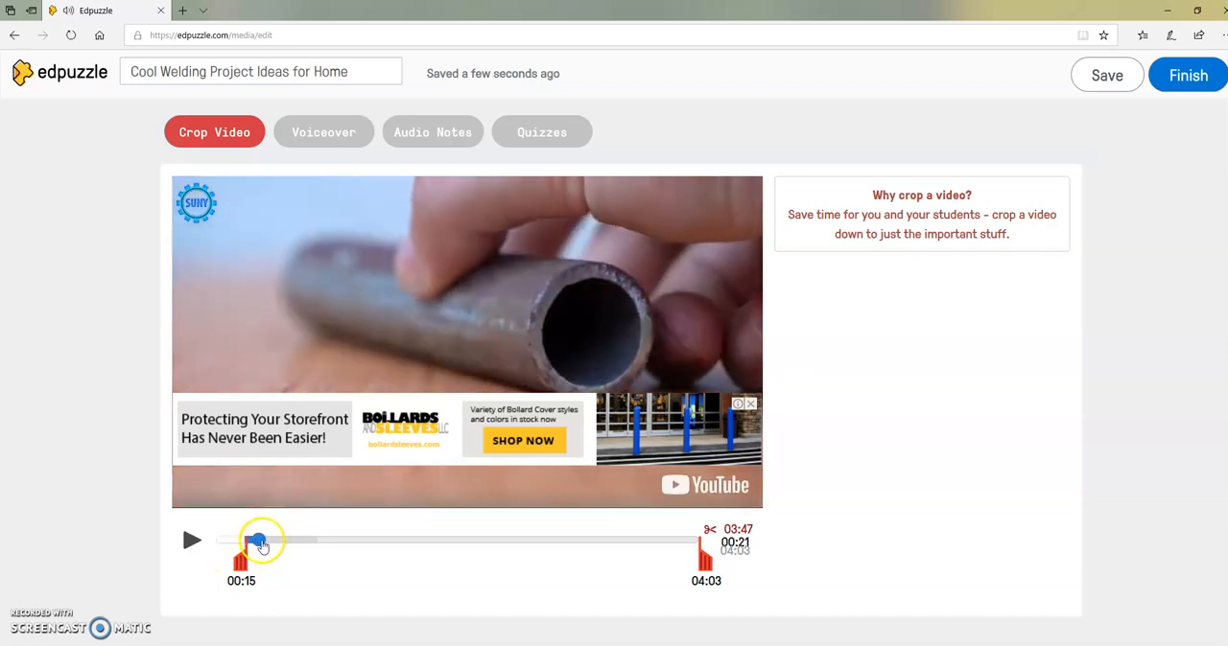
# Move the playhead back to the cropped start at 00:15 to check where the video begins.
pyautogui.moveTo(261, 539); pyautogui.dragTo(246, 540)
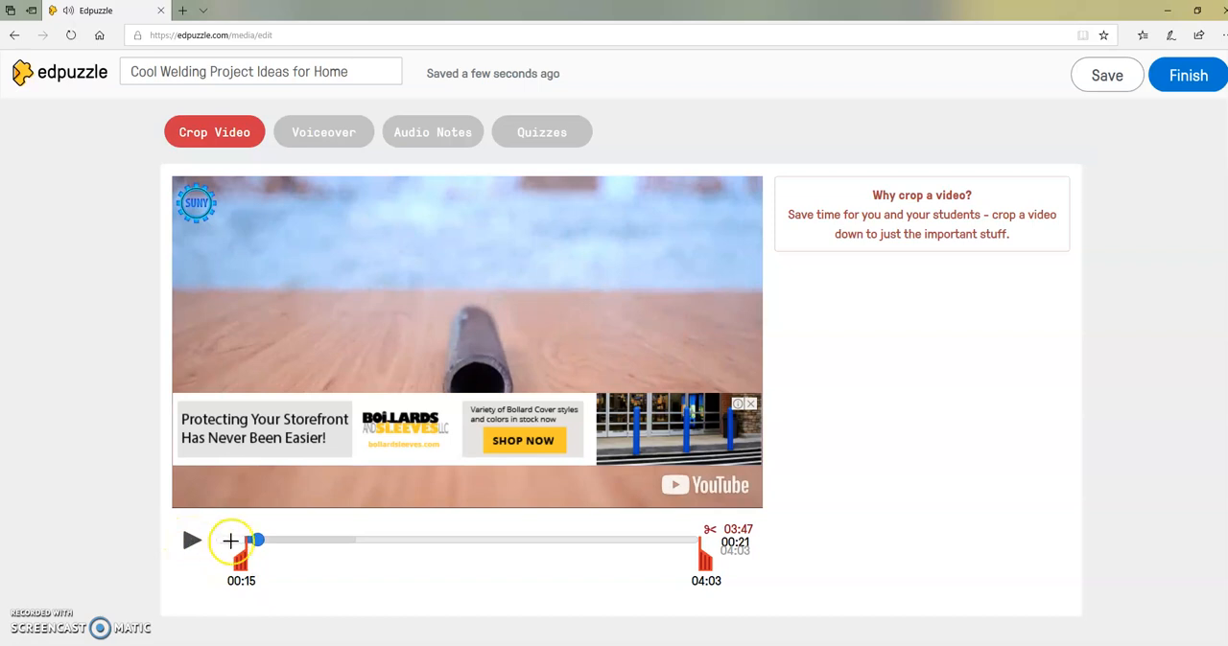
pyautogui.moveTo(257, 543); pyautogui.dragTo(245, 540)
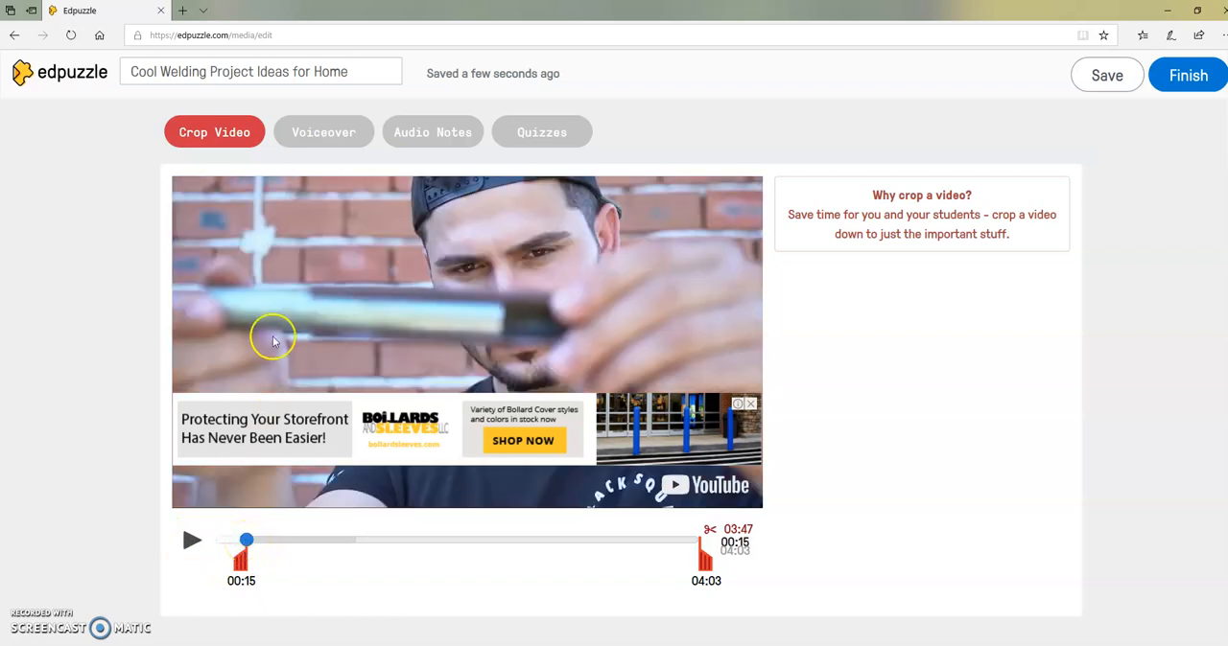
pyautogui.click(191, 540)
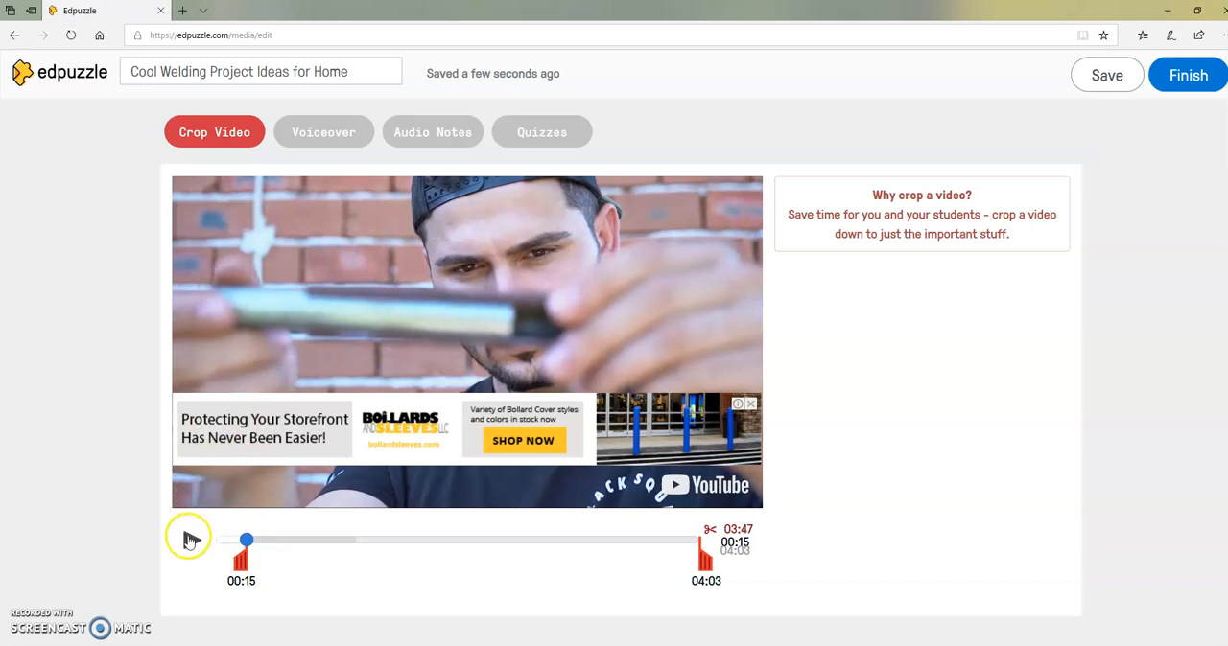
# Preview the cropped video in Voiceover mode, and record a voiceover from the start to 00:41.
pyautogui.click(324, 142)
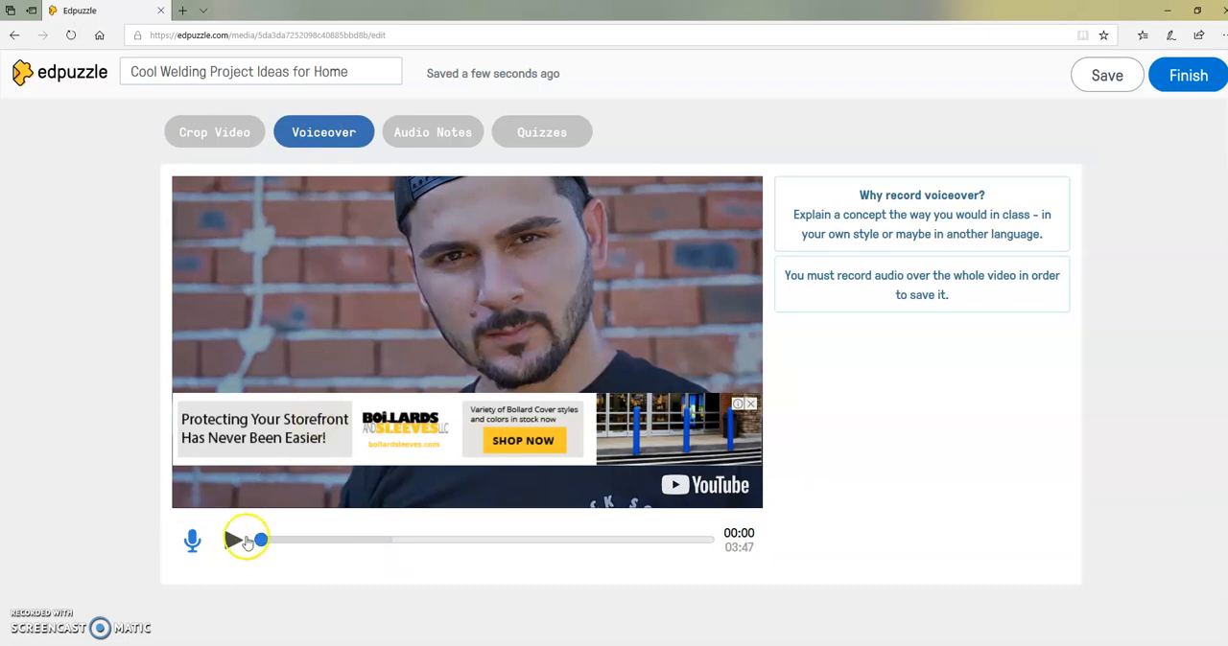
pyautogui.click(232, 541)
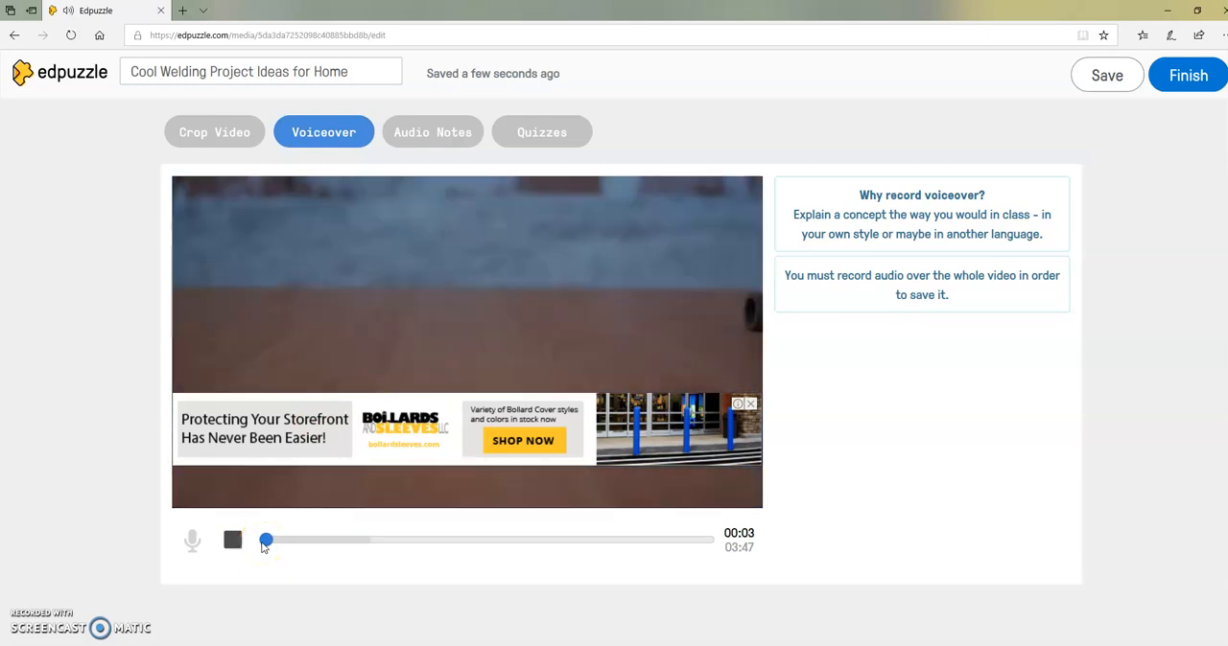
pyautogui.click(235, 543)
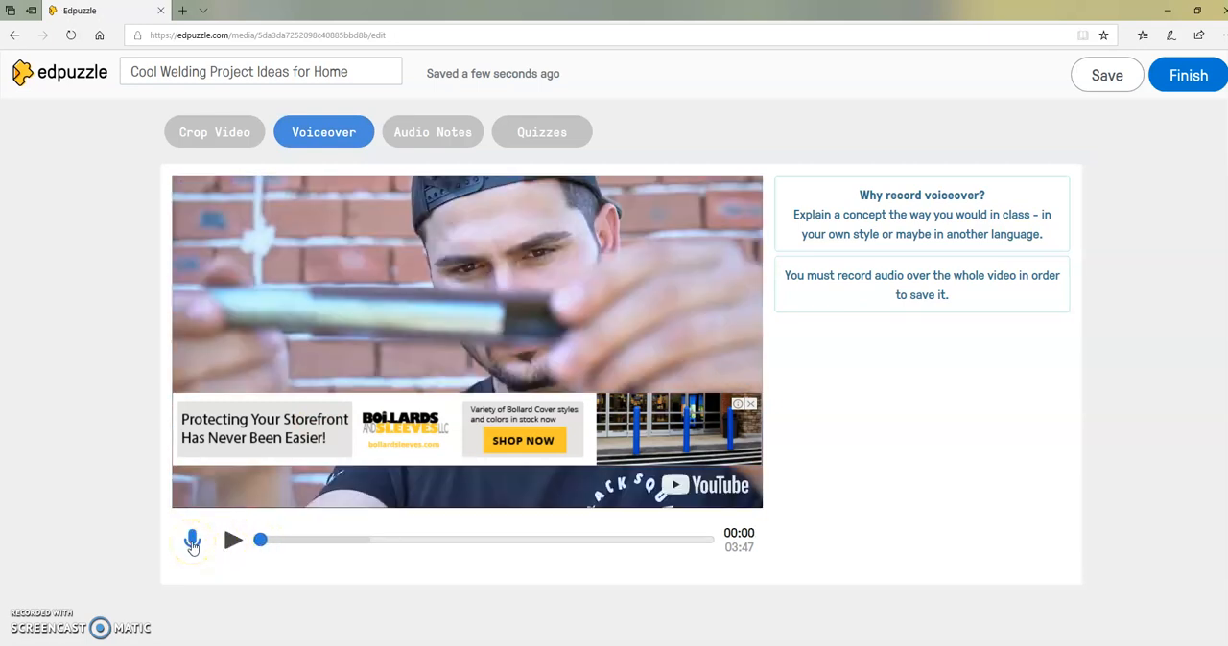
pyautogui.click(192, 541)
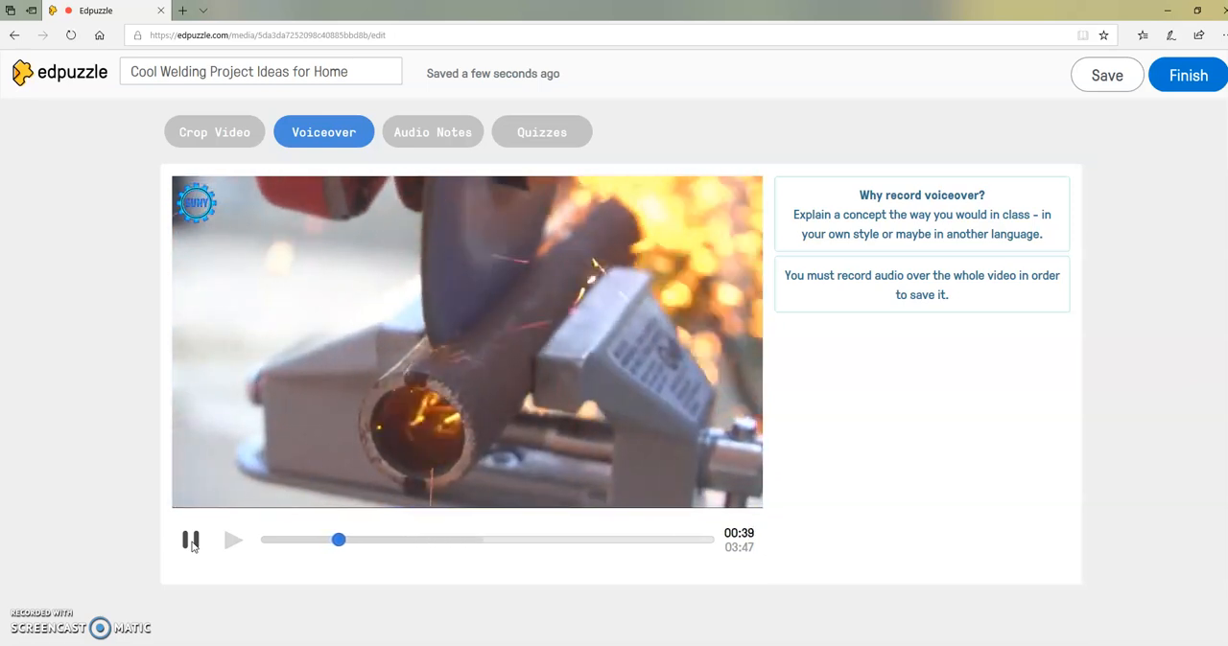
pyautogui.click(191, 541)
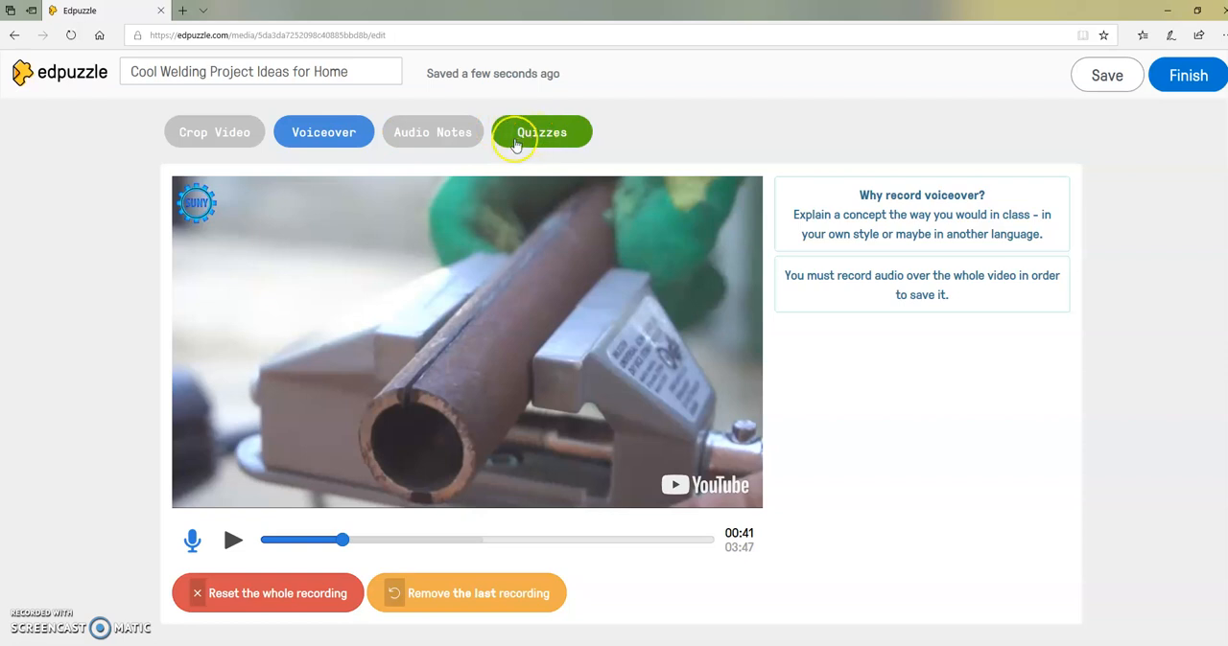
# Switch to Audio Notes, discarding the incomplete voiceover, and record an audio note at 00:41.
pyautogui.click(438, 133)
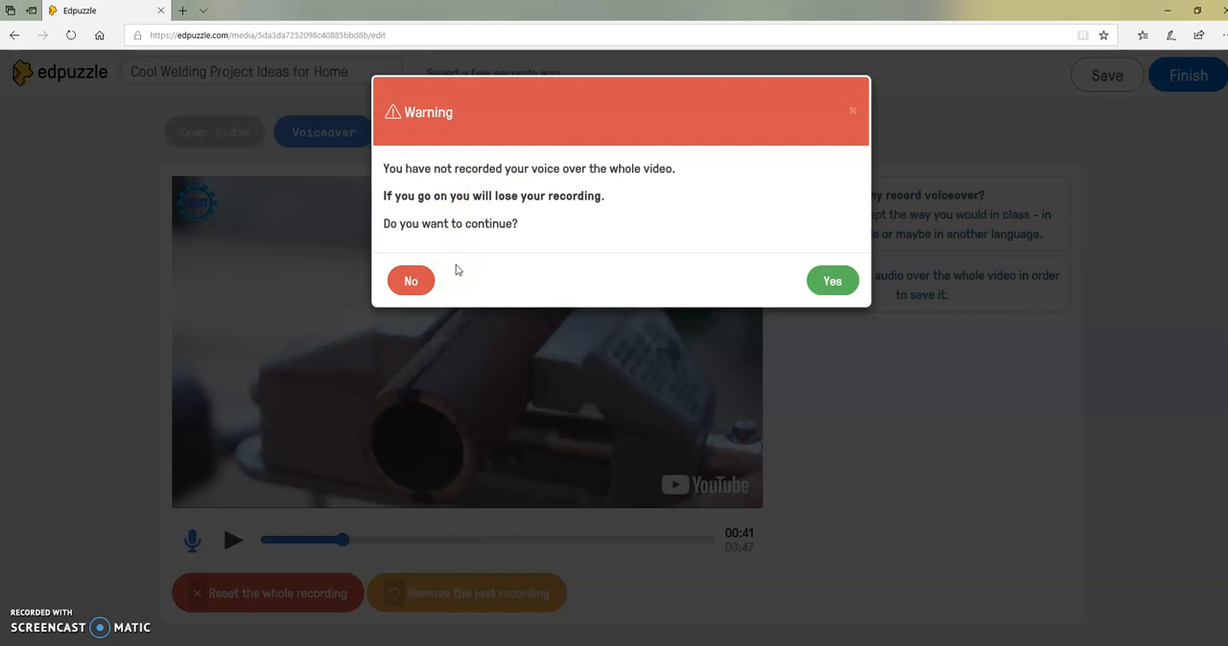
pyautogui.click(831, 281)
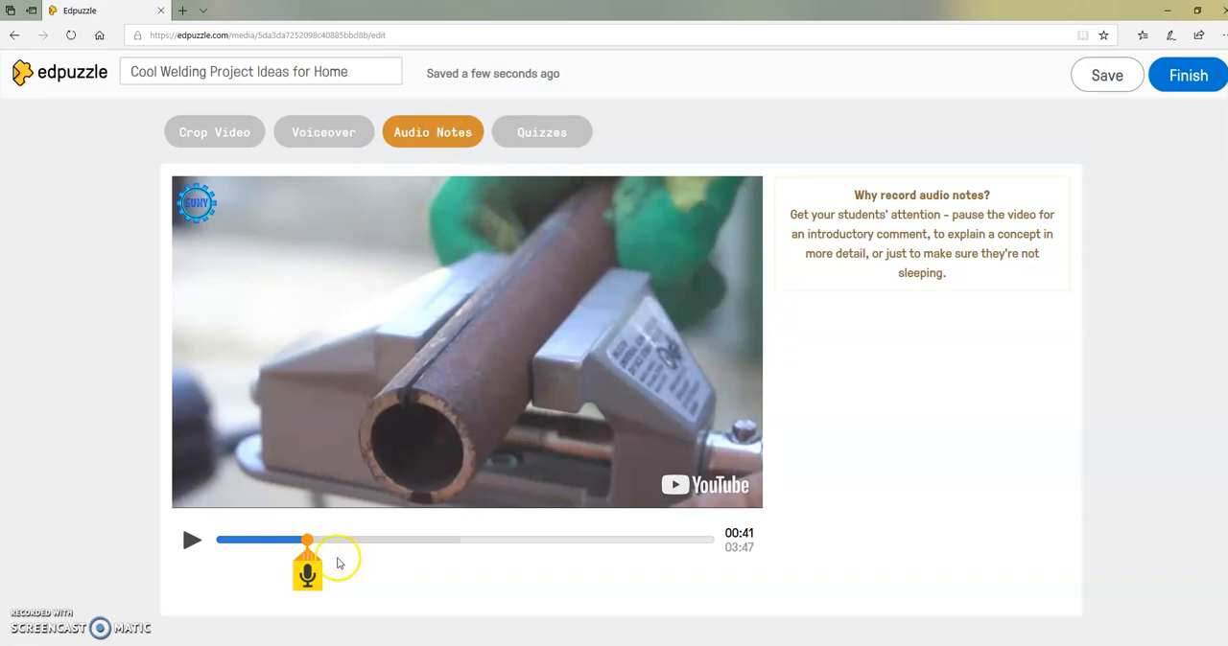
pyautogui.click(307, 576)
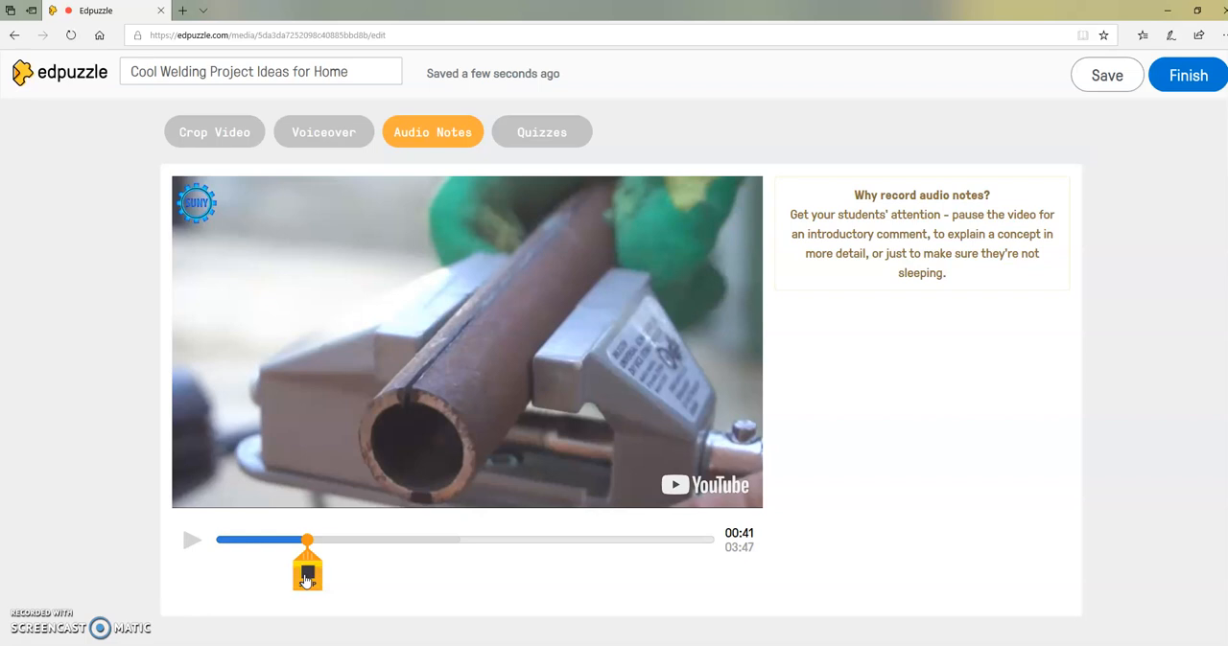
pyautogui.click(307, 575)
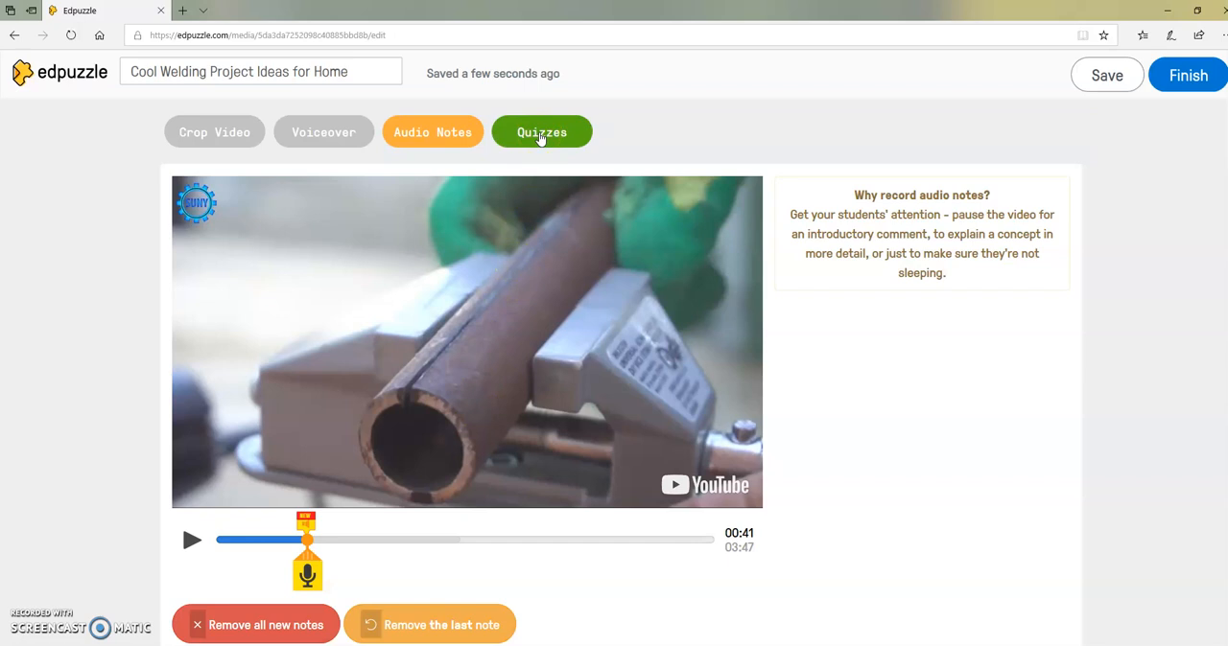
# Switch to Quizzes, advance the video to 02:05, pause there and insert a question.
pyautogui.click(541, 135)
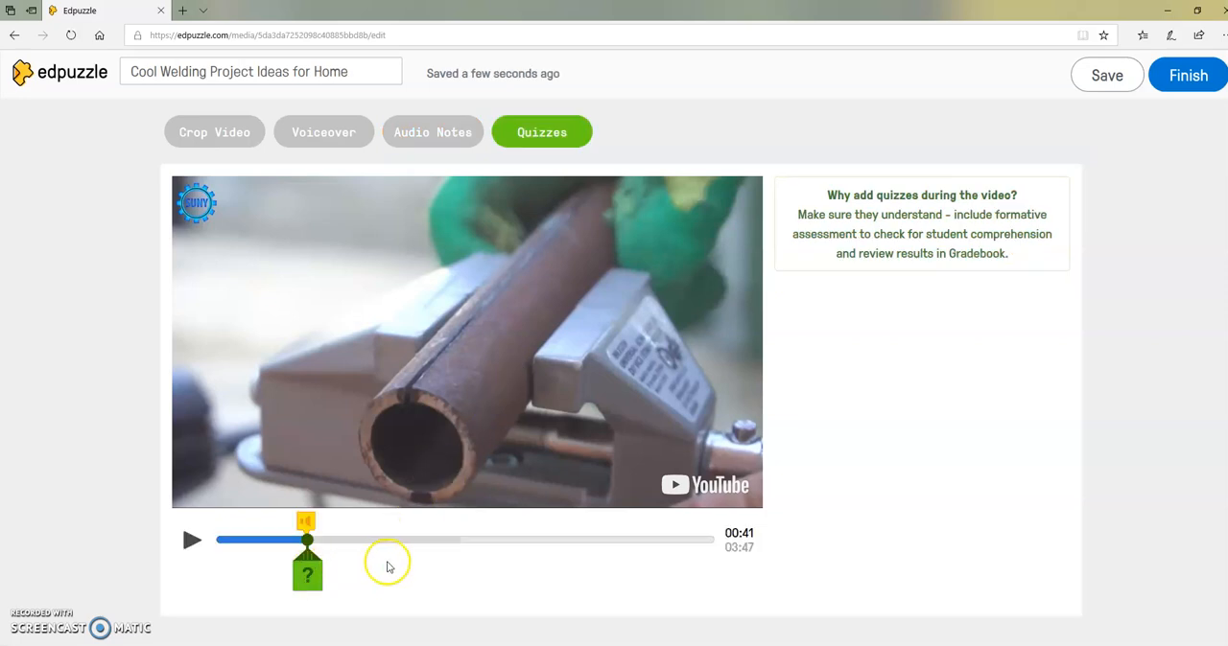
pyautogui.click(189, 543)
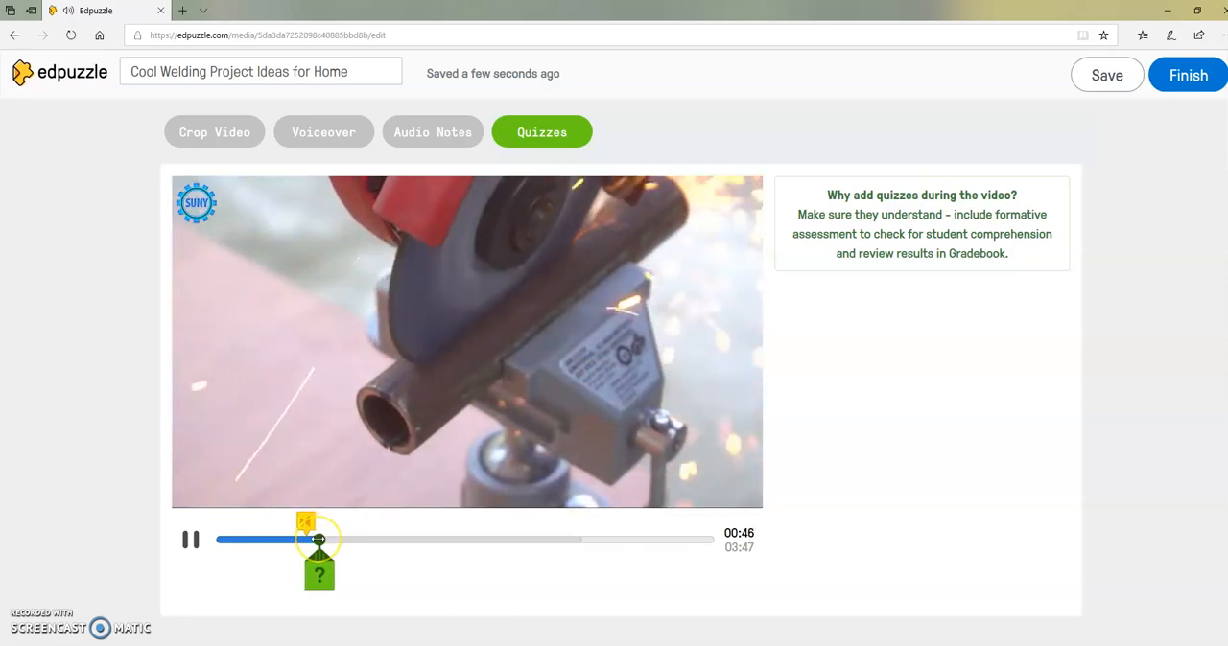
pyautogui.moveTo(318, 540)
pyautogui.mouseDown()
pyautogui.moveTo(422, 533)
pyautogui.moveTo(405, 537)
pyautogui.mouseUp()
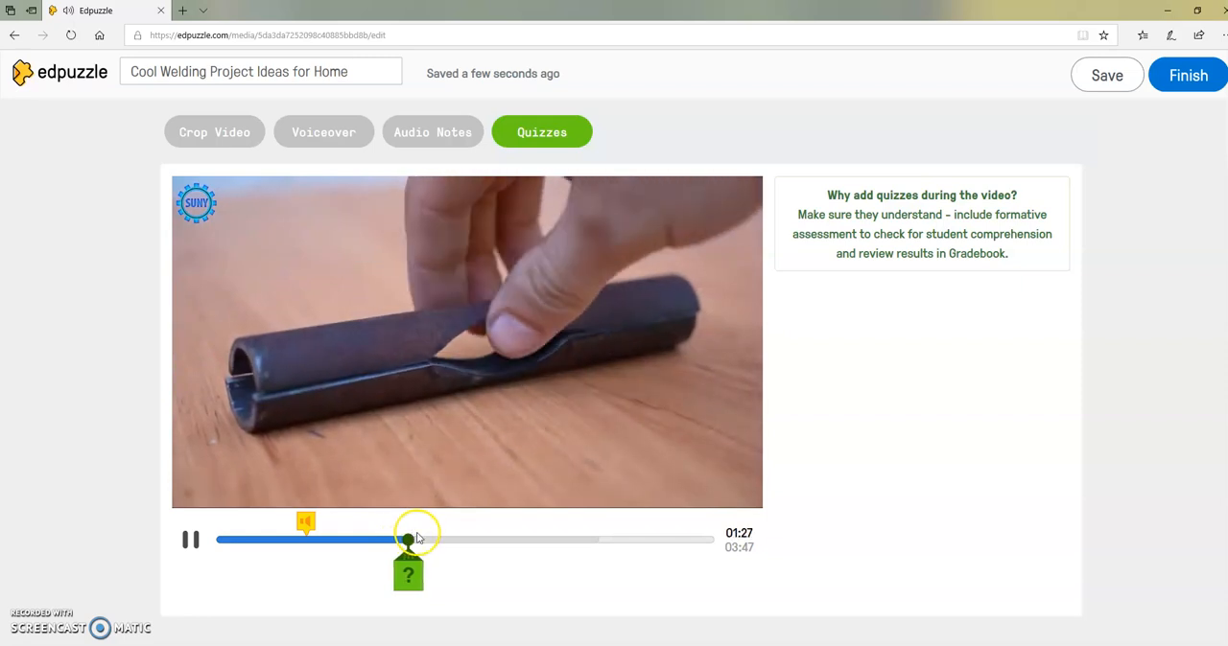
pyautogui.moveTo(409, 540); pyautogui.dragTo(487, 538)
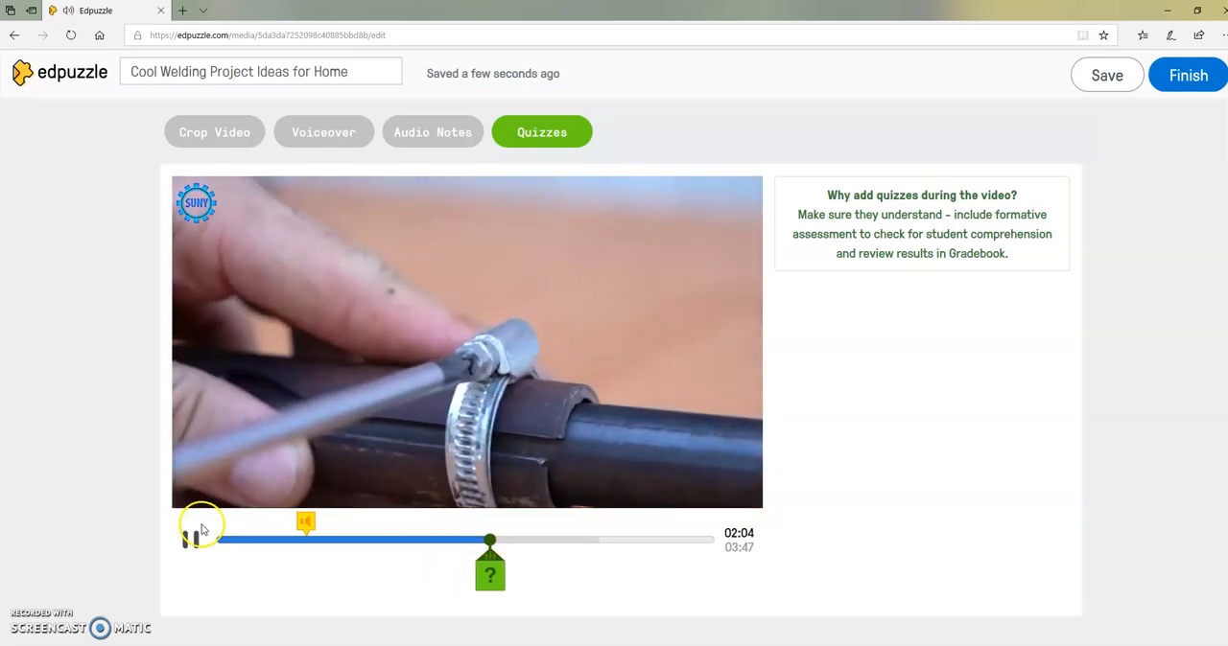
pyautogui.click(192, 540)
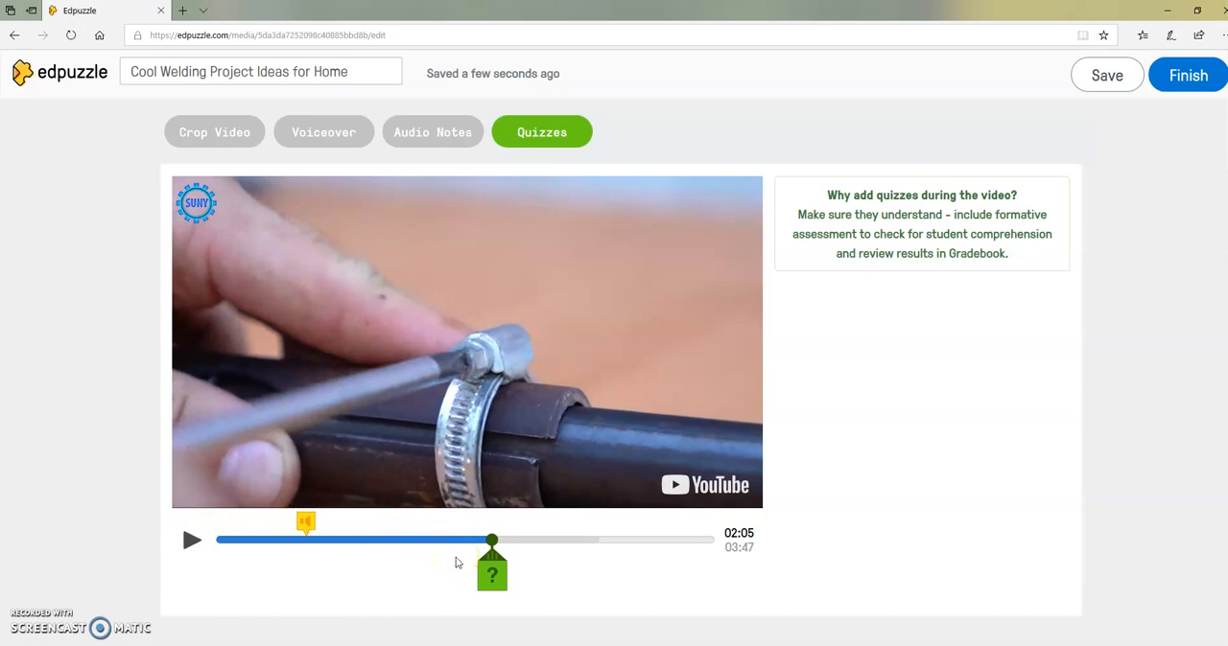
pyautogui.click(491, 575)
pyautogui.click(494, 585)
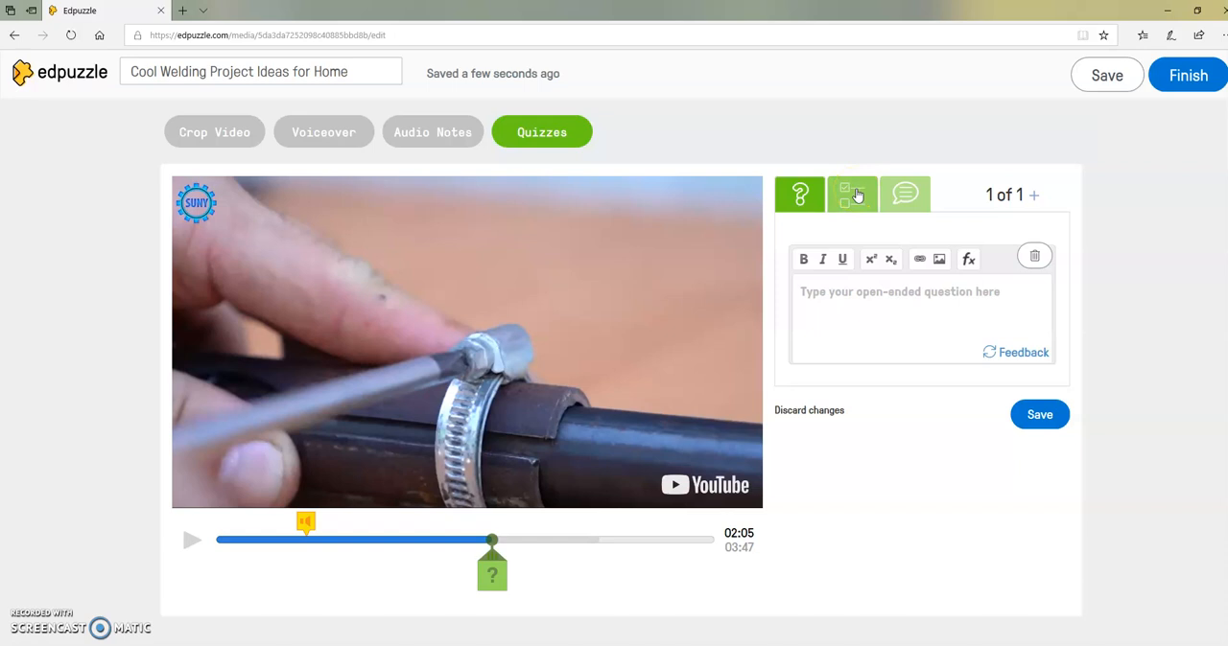
# Look through the question types and write the open-ended question "What type of clamp is the welder using in this video?".
pyautogui.click(867, 299)
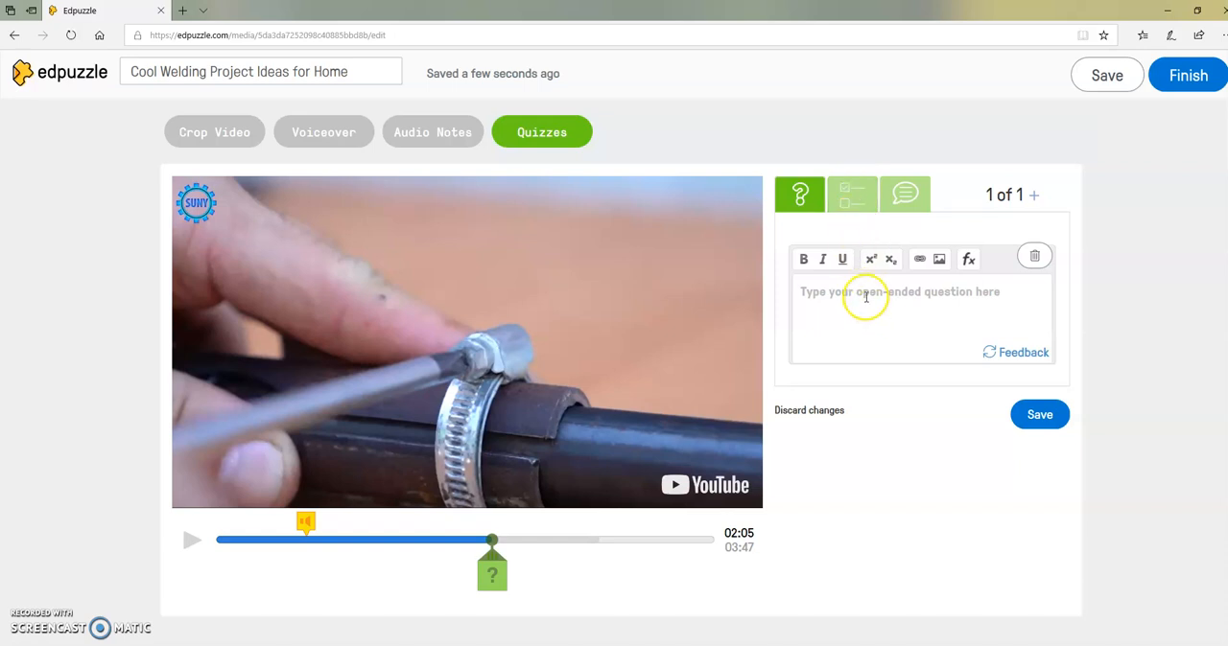
pyautogui.click(810, 293)
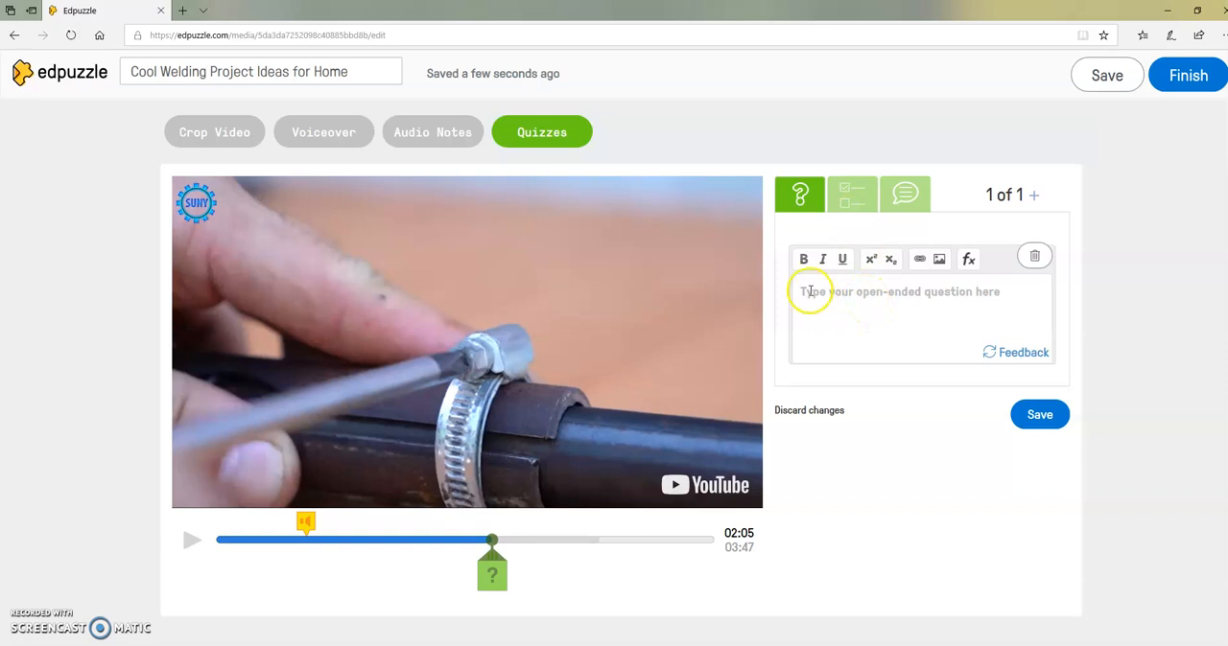
pyautogui.click(850, 195)
pyautogui.click(887, 209)
pyautogui.click(822, 315)
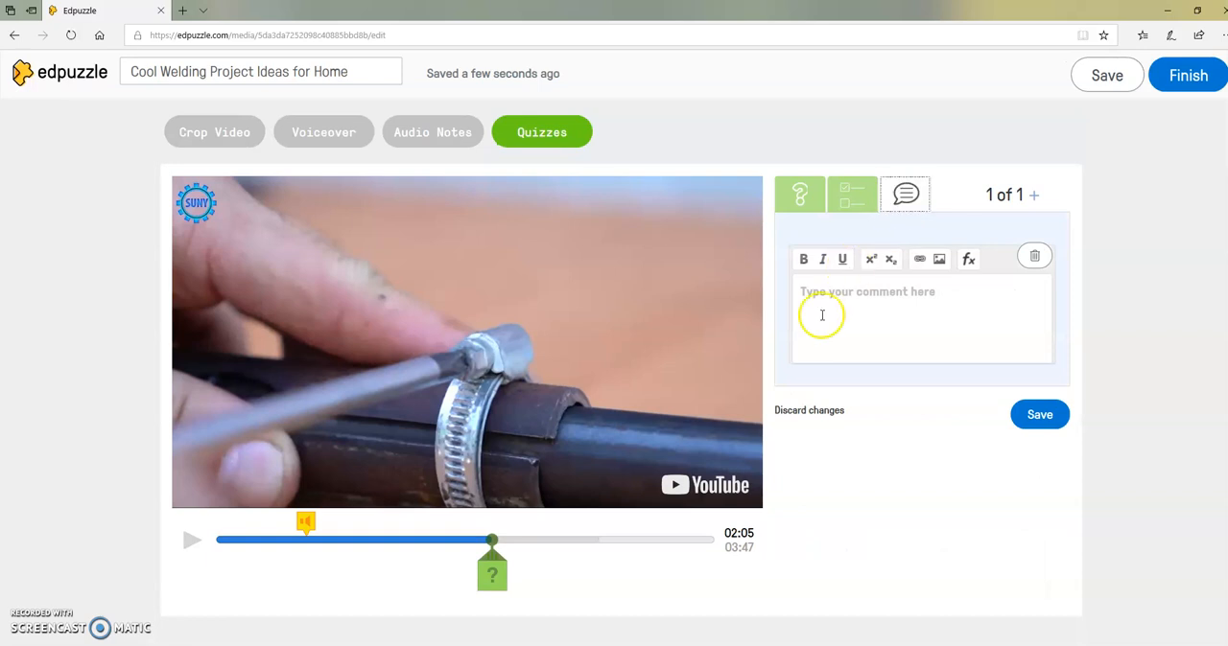
pyautogui.click(799, 195)
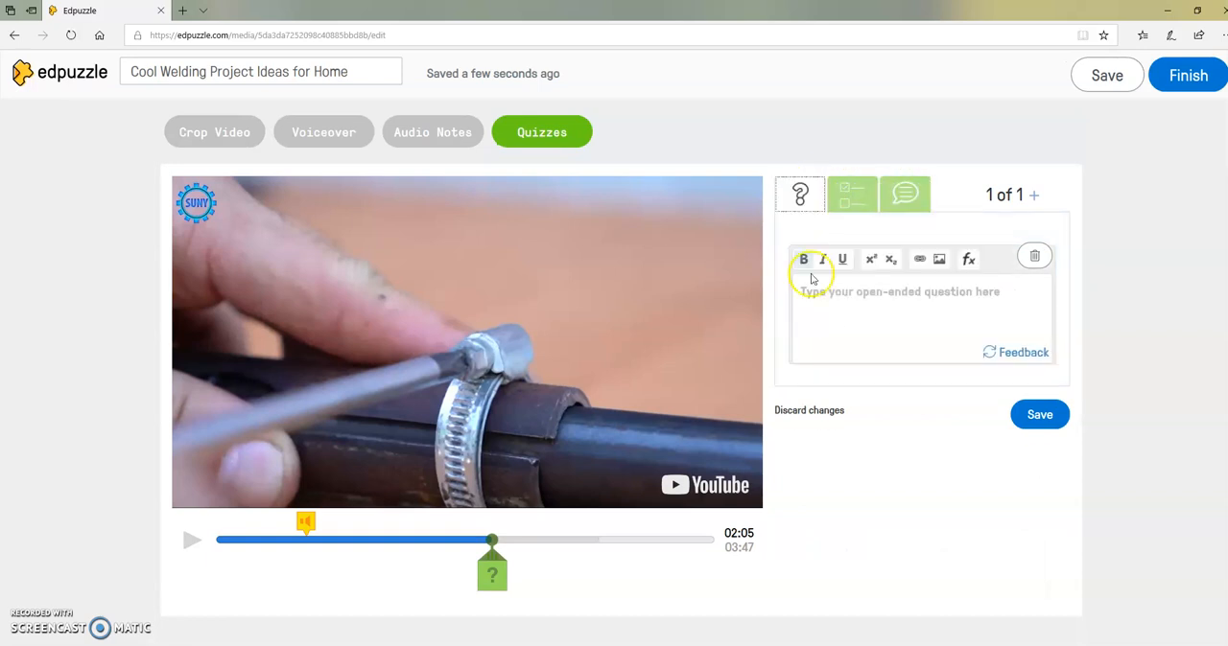
pyautogui.click(813, 290)
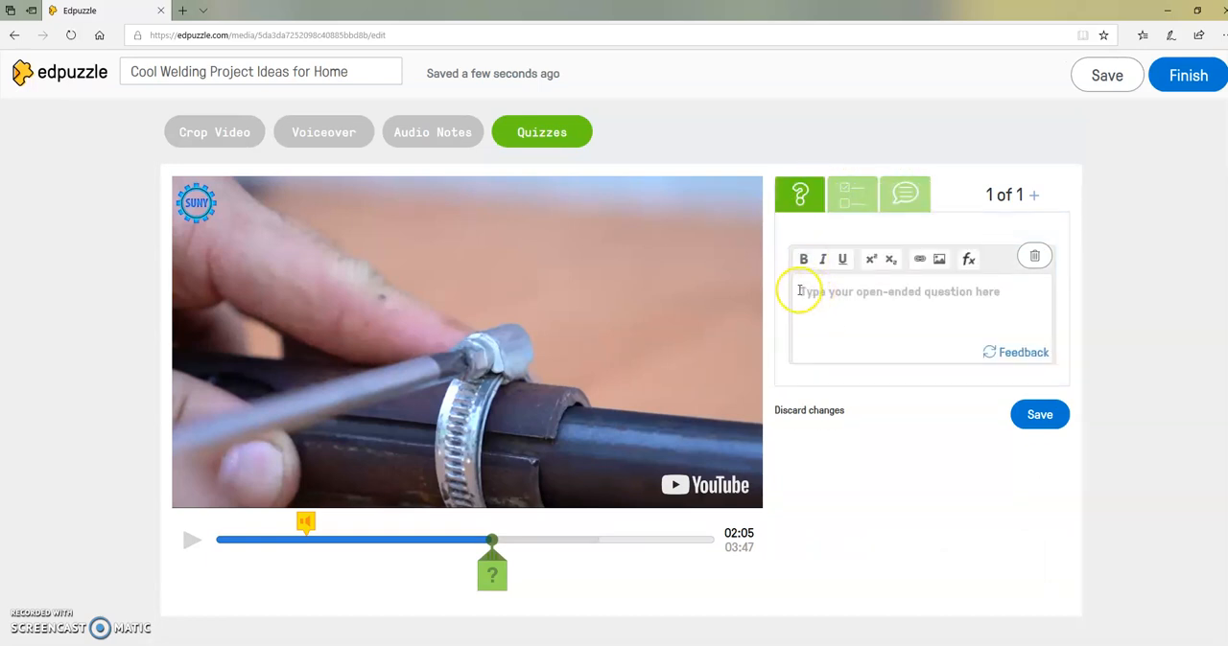
pyautogui.click(799, 291)
pyautogui.write('Wha')
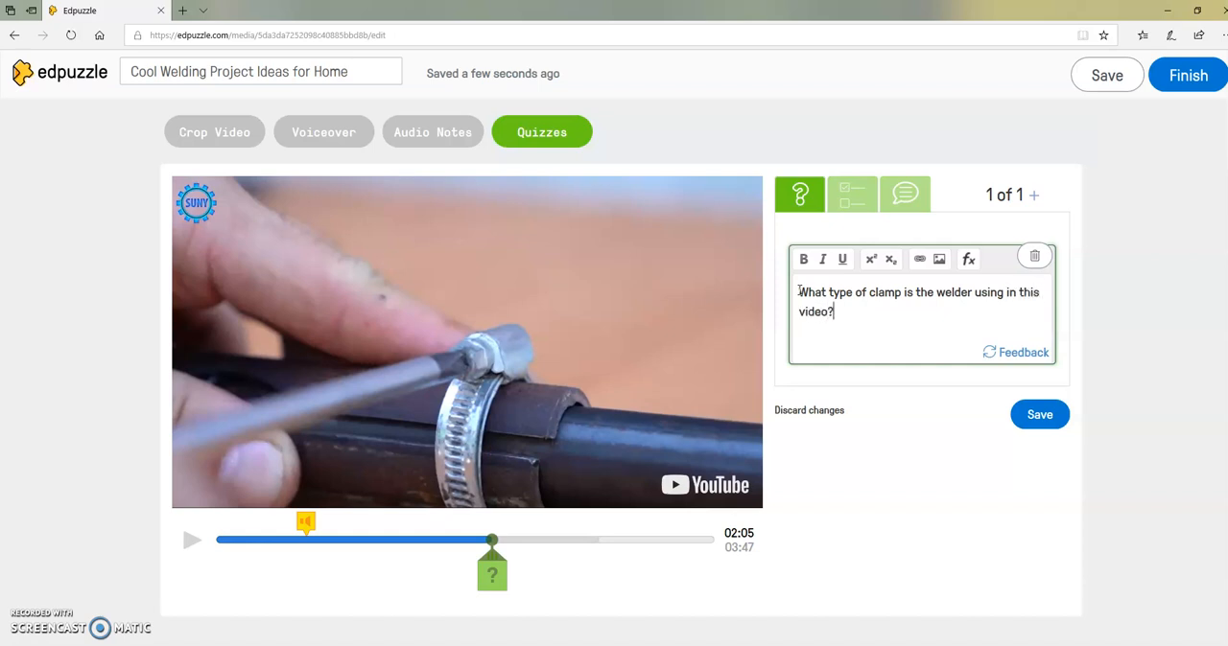
# Add the feedback "Spring Clamp is not the correct answer here." to the clamp question and save it.
pyautogui.click(1020, 354)
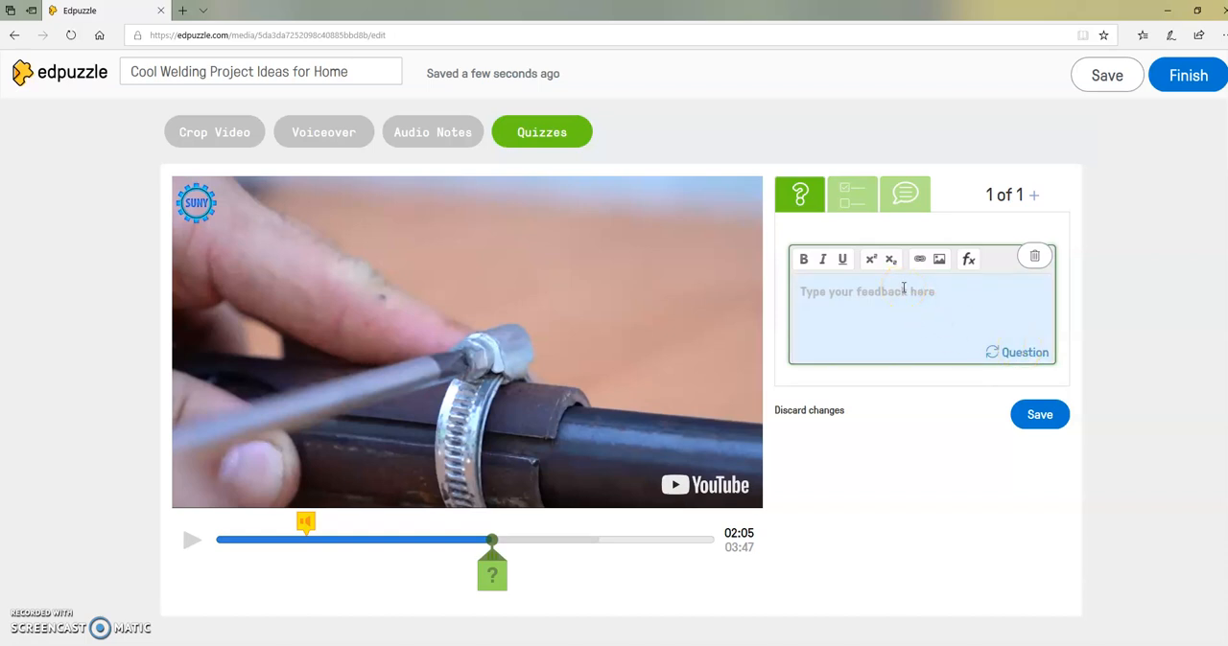
pyautogui.click(797, 289)
pyautogui.write('s not the correct answer here.')
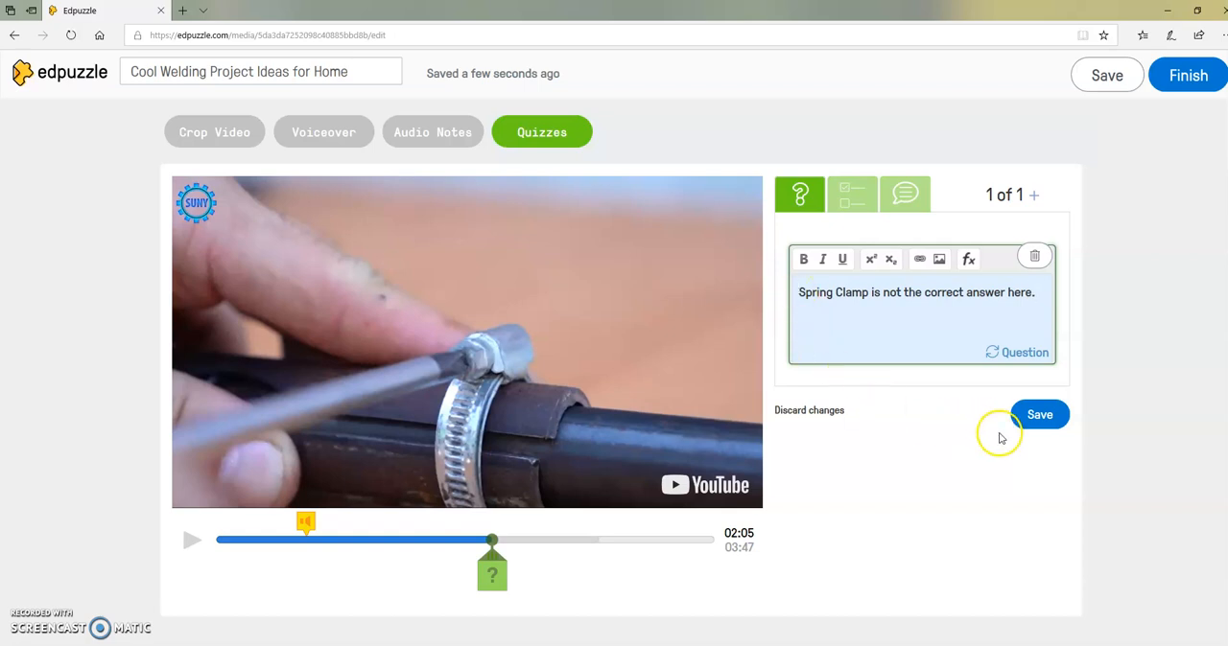
pyautogui.click(1034, 431)
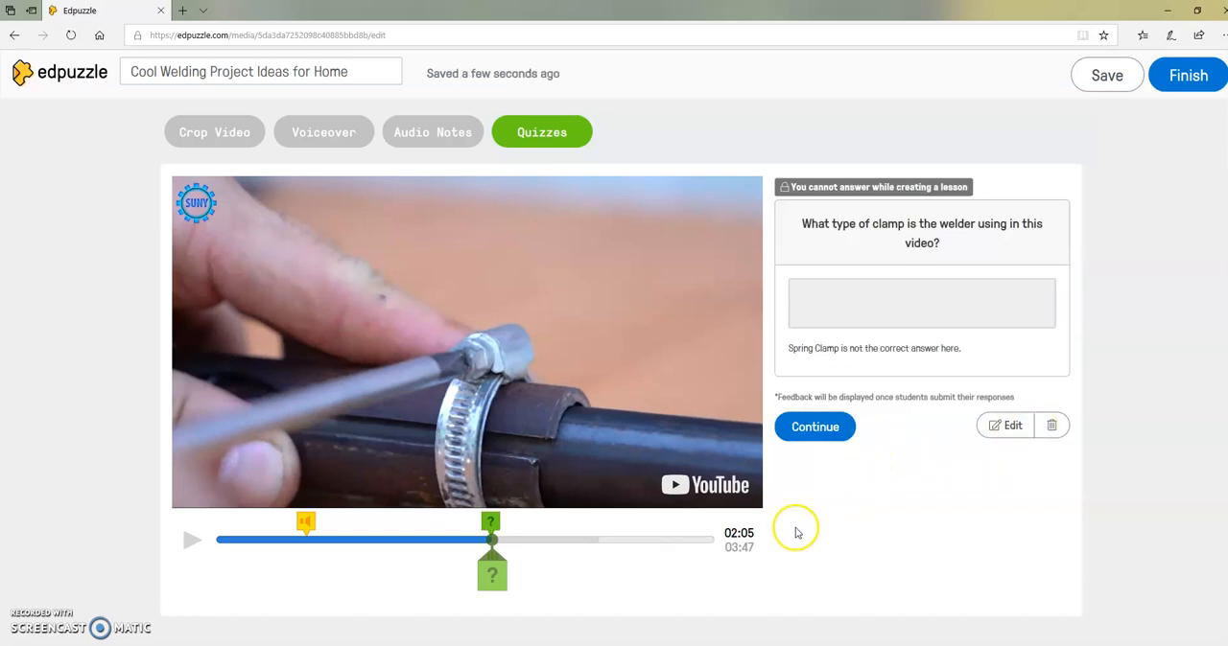
# Preview the lesson from the audio note at 00:41 through the clamp question at 02:05, and continue past it.
pyautogui.click(304, 537)
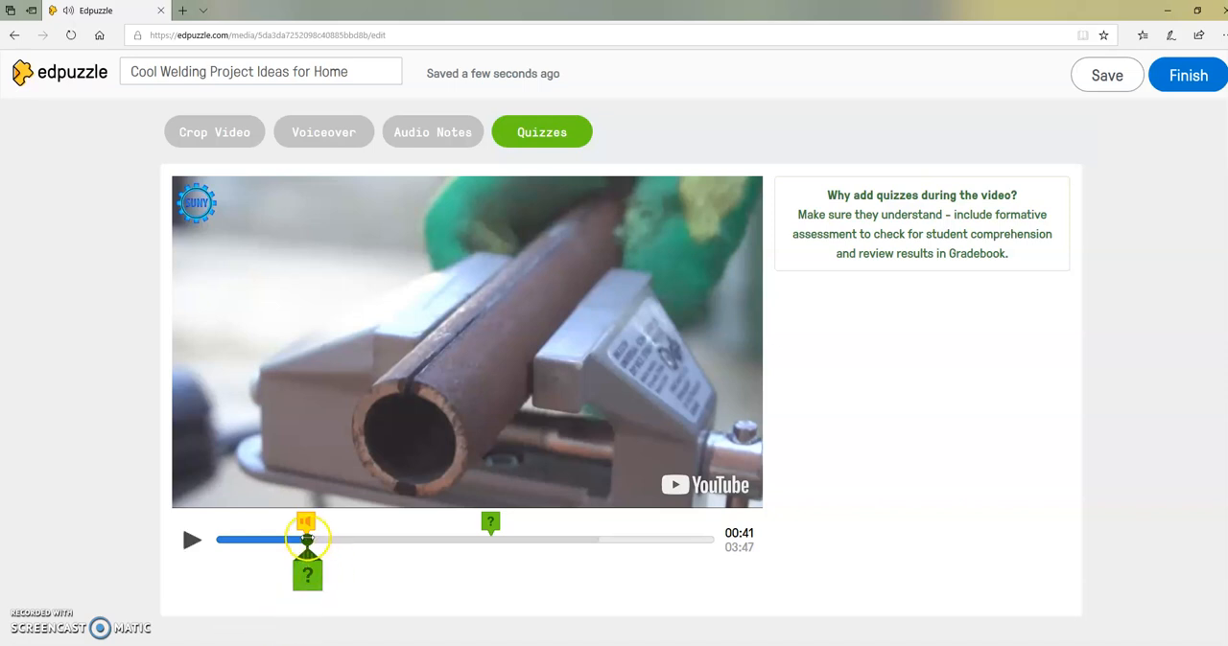
pyautogui.click(190, 539)
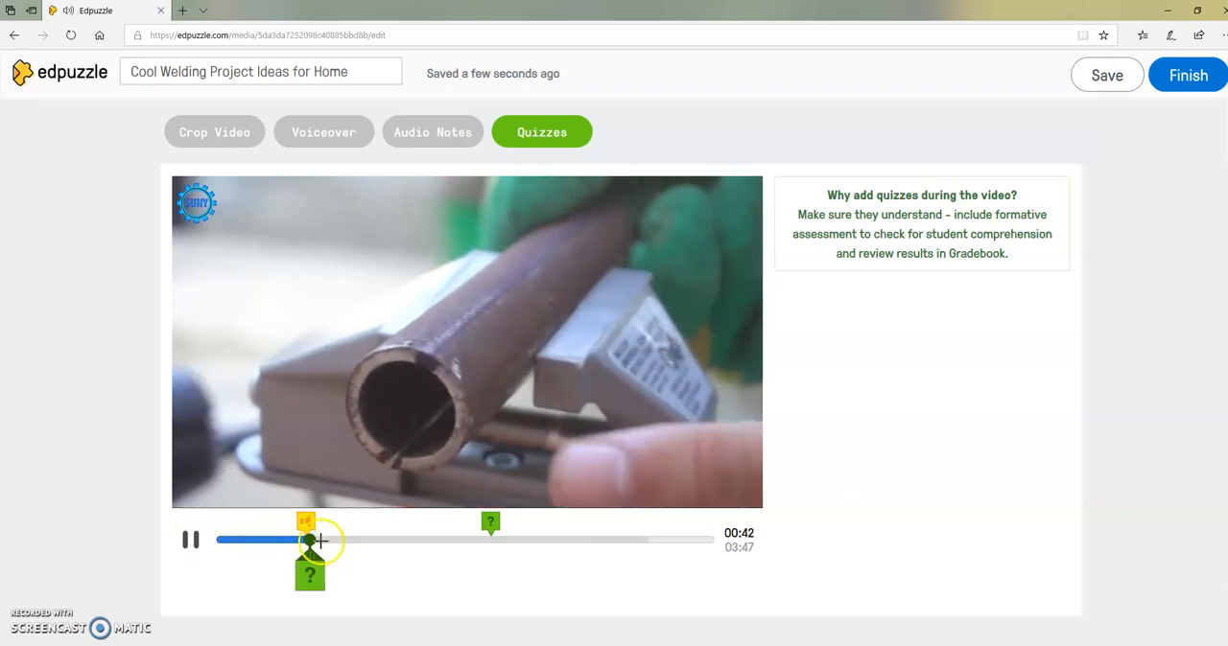
pyautogui.moveTo(317, 541); pyautogui.dragTo(479, 540)
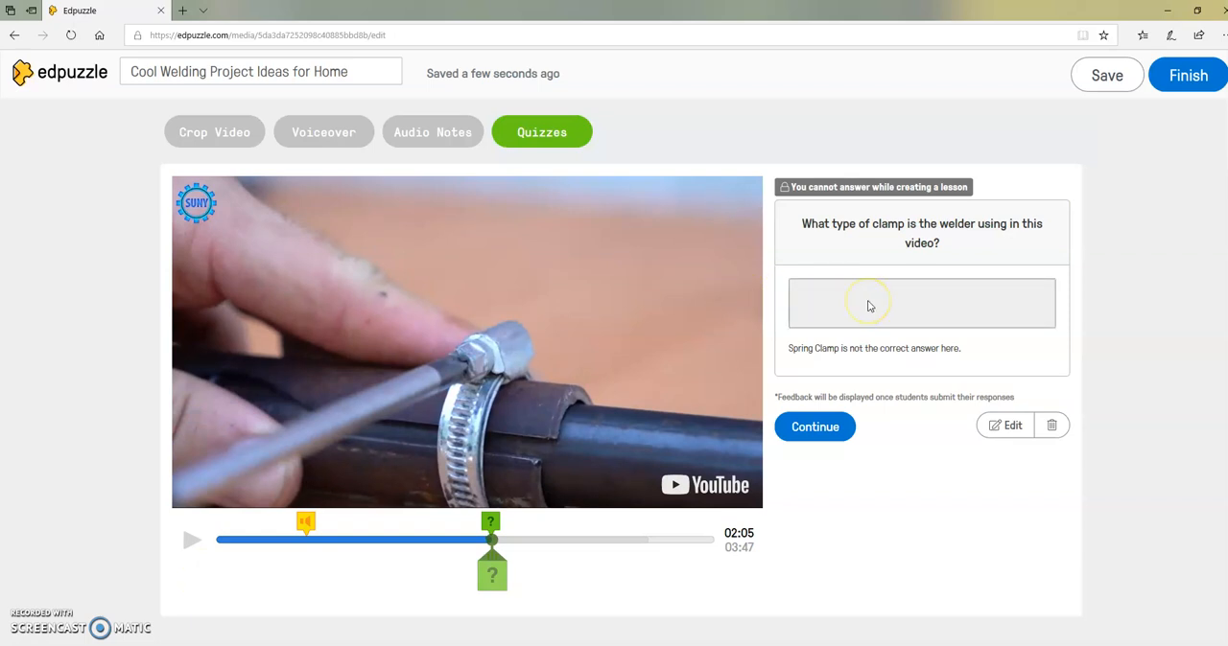
pyautogui.click(800, 429)
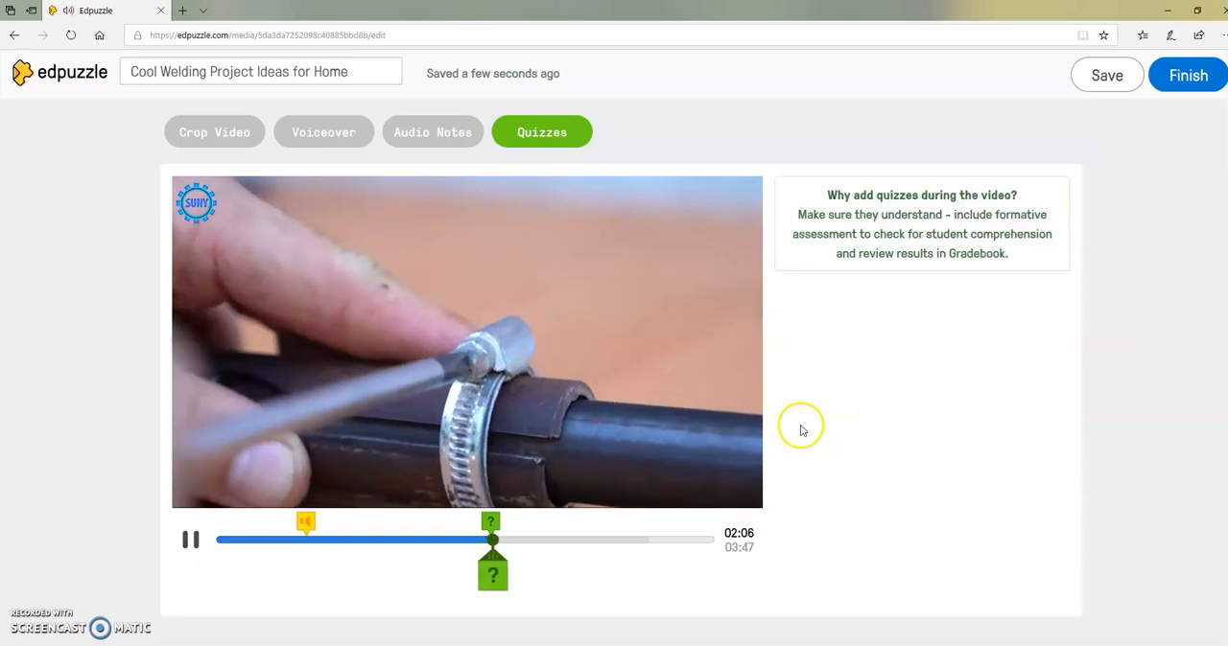
# Pause the video and move the playhead ahead in stages to 03:29, checking spots for further questions.
pyautogui.click(189, 542)
pyautogui.moveTo(498, 543)
pyautogui.mouseDown()
pyautogui.moveTo(614, 543)
pyautogui.moveTo(579, 543)
pyautogui.mouseUp()
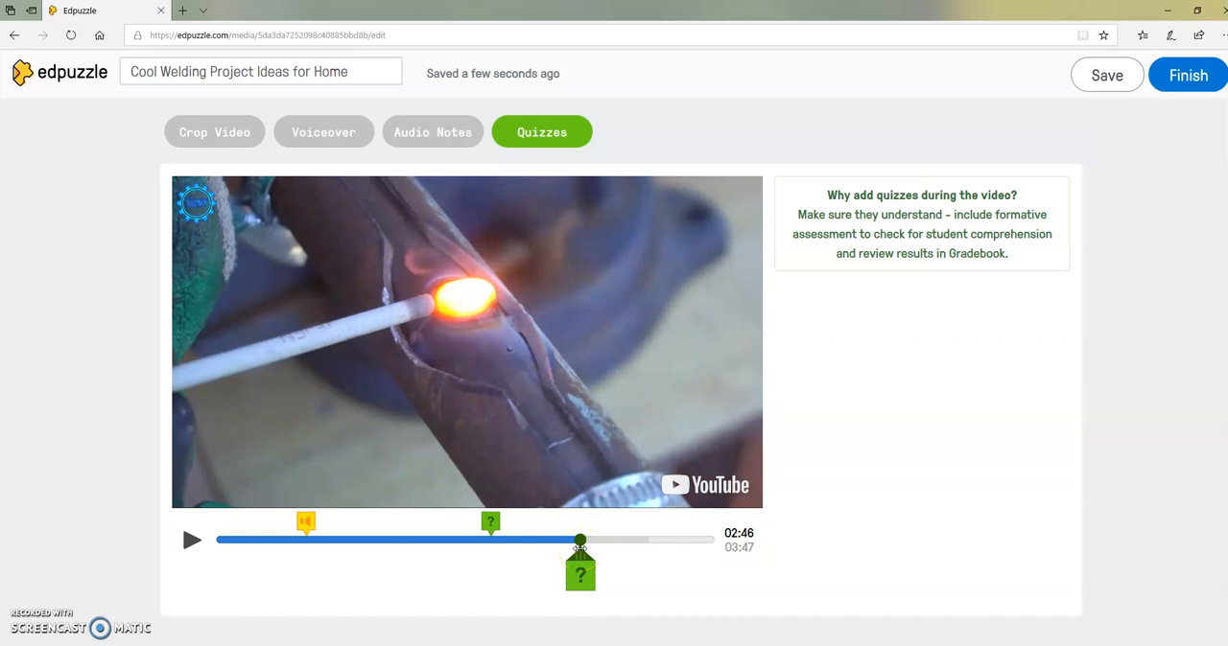
pyautogui.moveTo(579, 545)
pyautogui.mouseDown()
pyautogui.moveTo(567, 545)
pyautogui.moveTo(632, 543)
pyautogui.mouseUp()
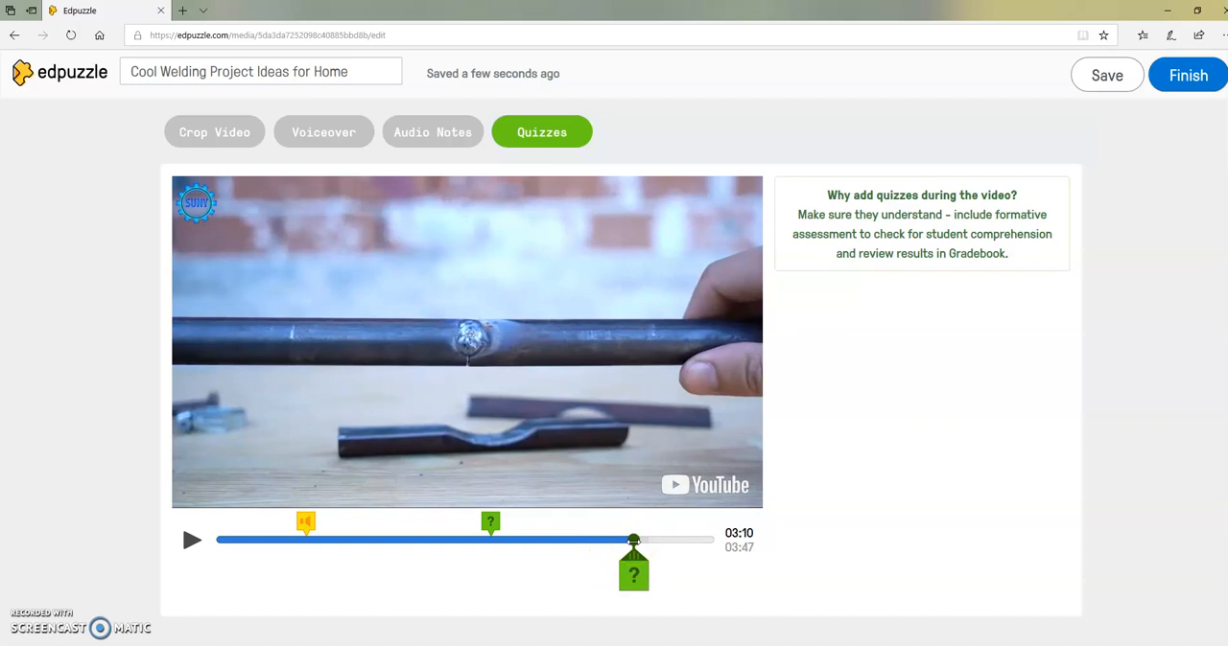
pyautogui.moveTo(633, 541)
pyautogui.mouseDown()
pyautogui.moveTo(685, 541)
pyautogui.moveTo(674, 541)
pyautogui.mouseUp()
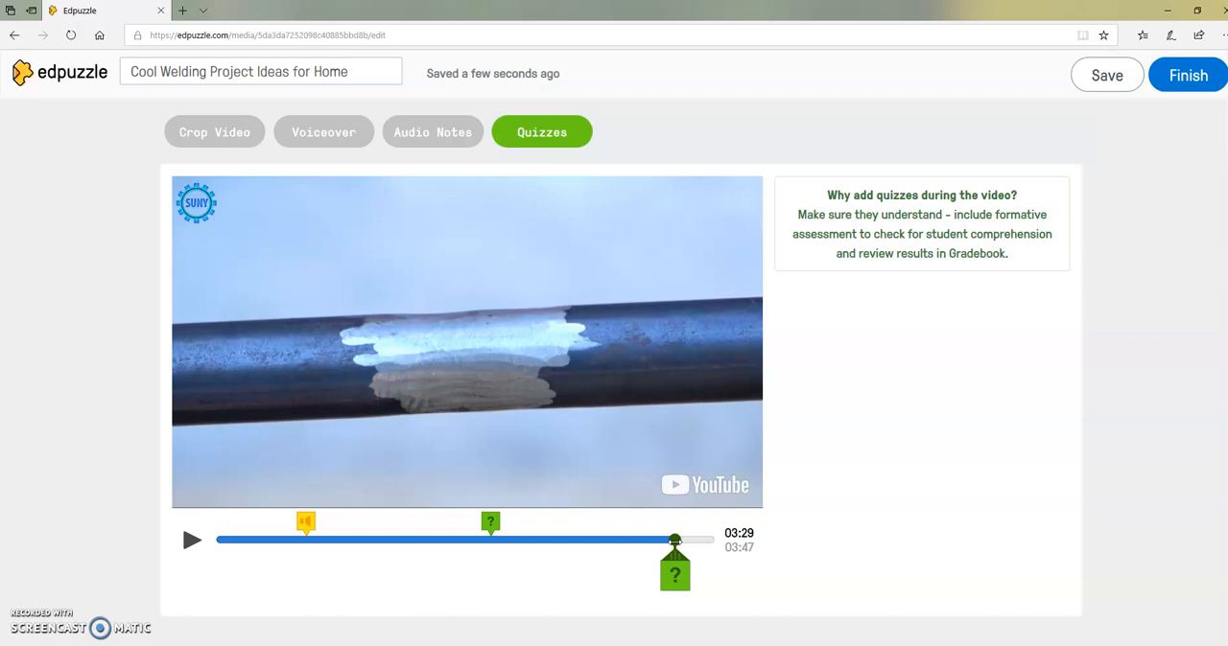
# Finish the lesson and select the Professional Development, English 10, English 11 and English 12 classes for the assignment.
pyautogui.click(1178, 81)
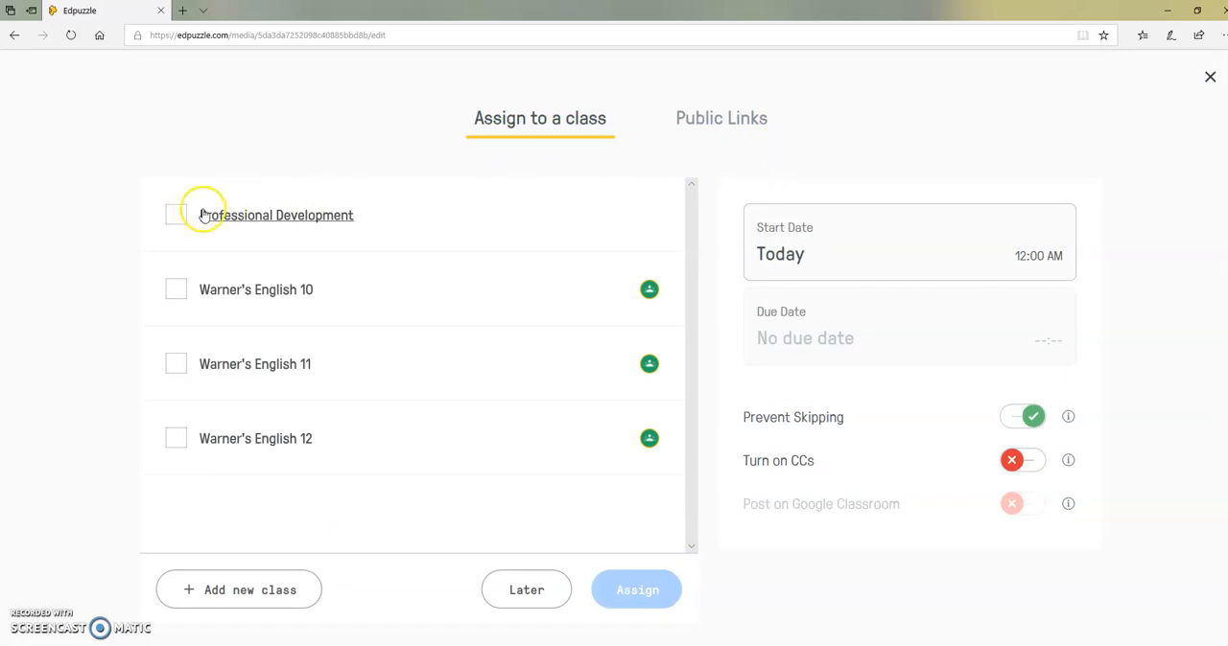
pyautogui.click(173, 294)
pyautogui.click(172, 363)
pyautogui.click(178, 441)
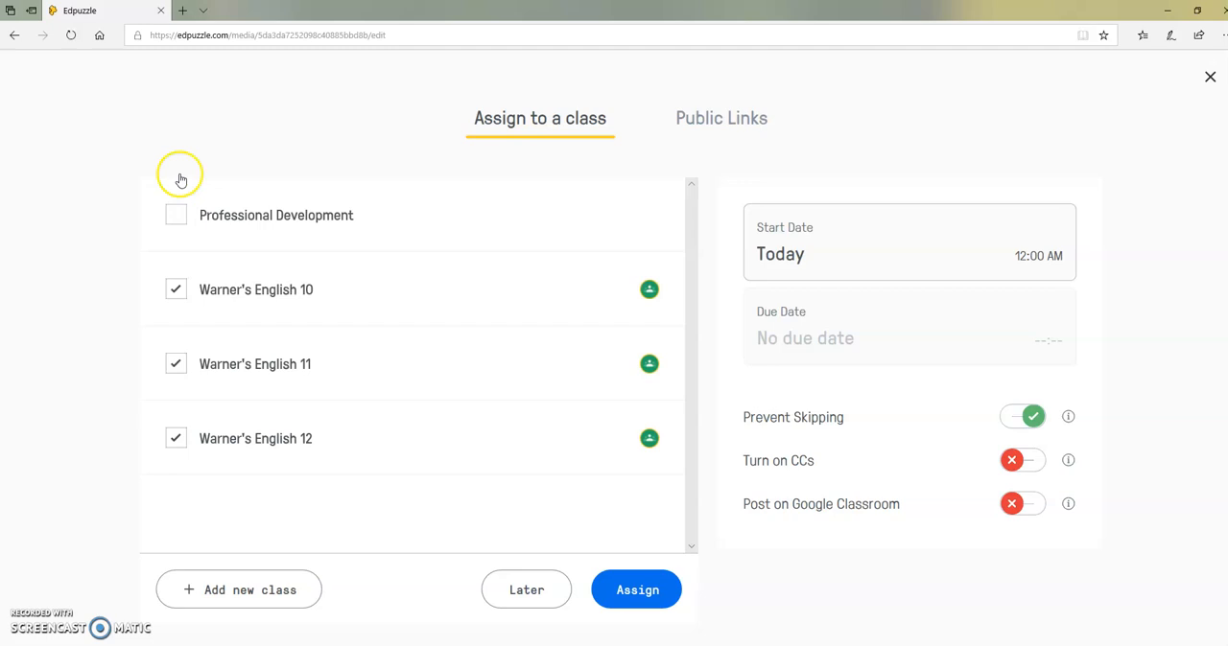
pyautogui.click(174, 219)
pyautogui.click(656, 595)
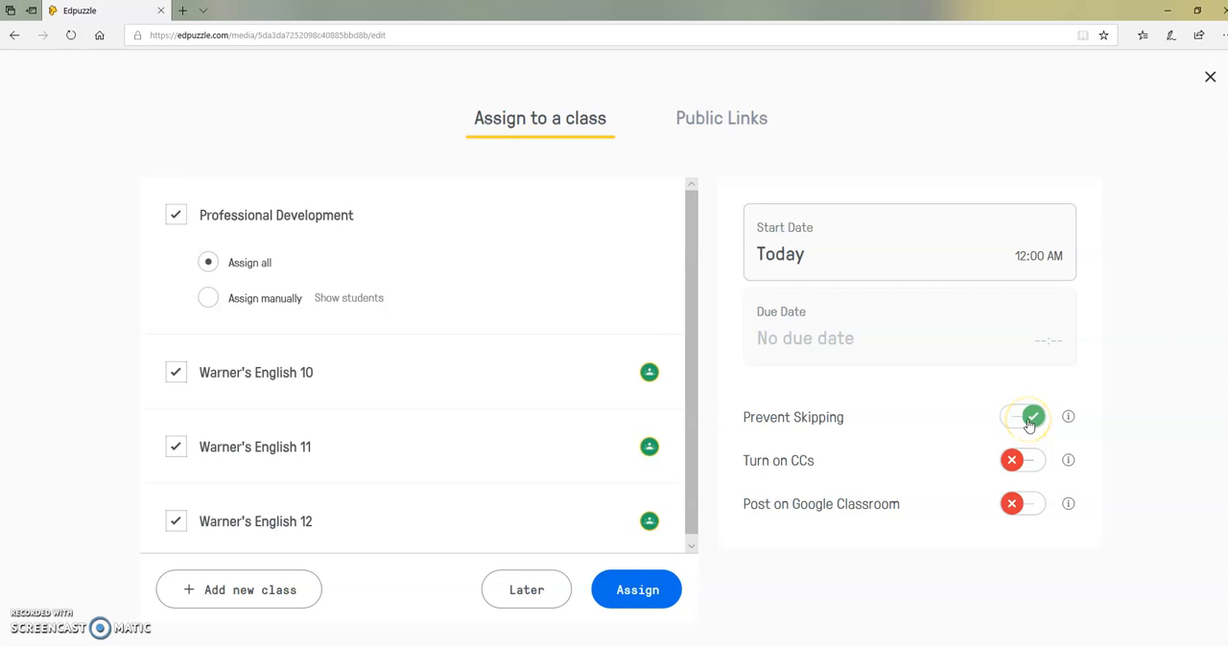
# Enable closed captions and posting on Google Classroom, and assign the lesson to the selected classes.
pyautogui.click(1020, 467)
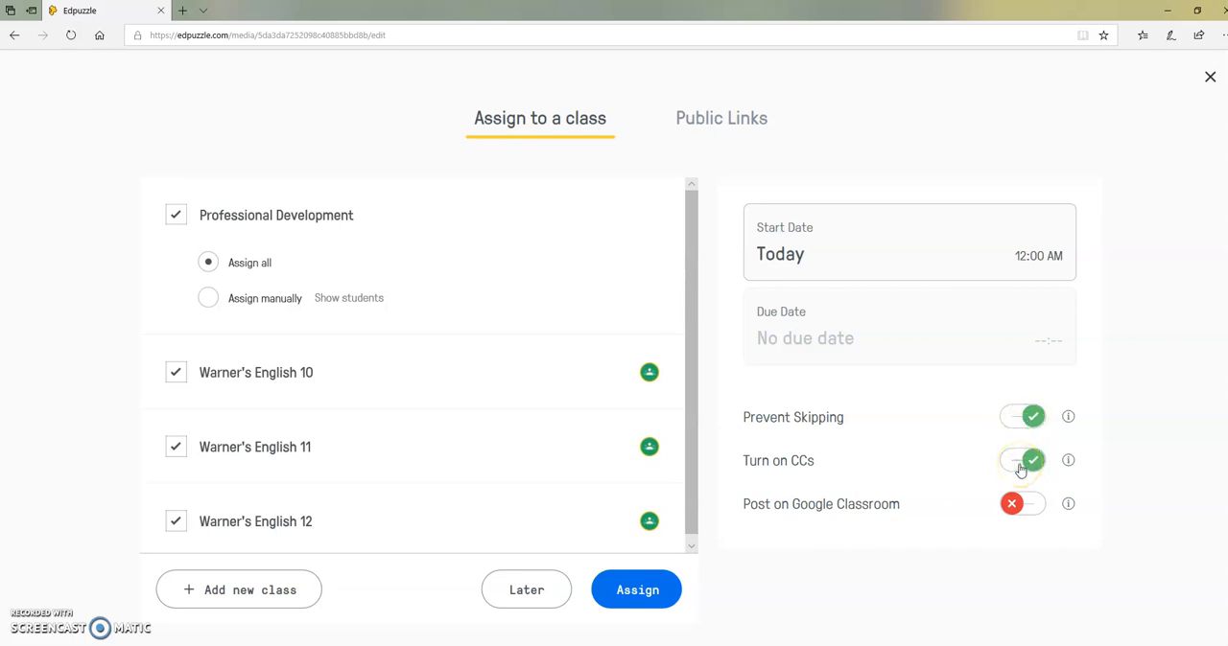
pyautogui.click(1013, 504)
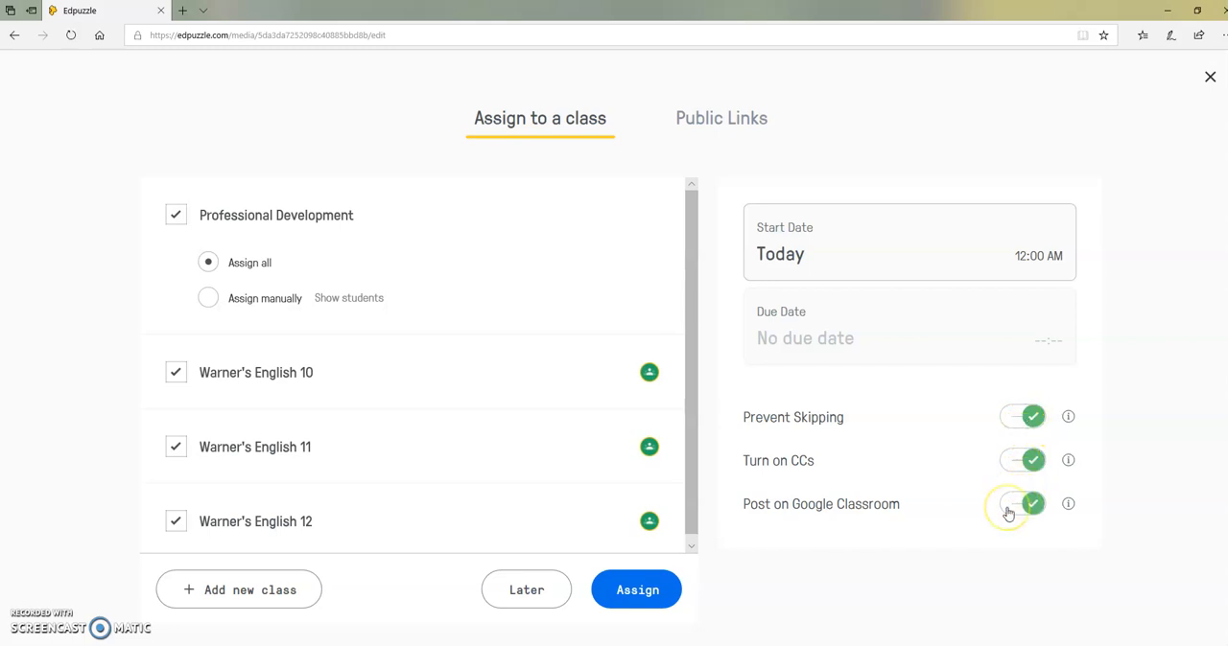
pyautogui.click(653, 589)
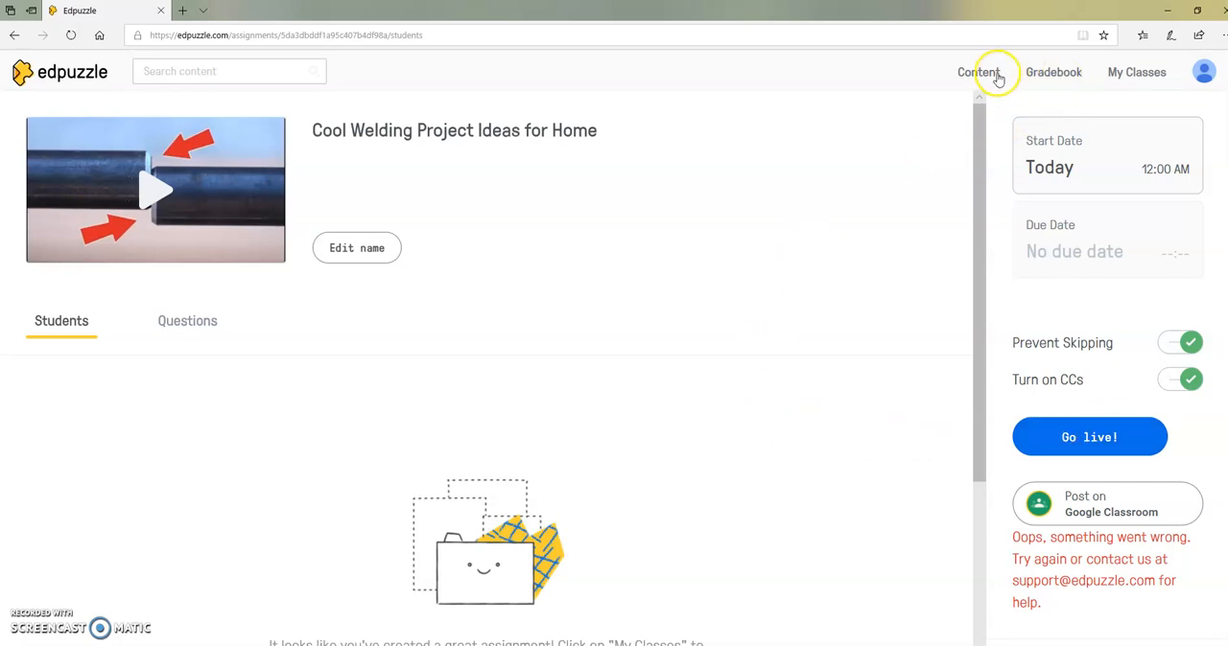
# Open the Copy of Briggs assignment in the Professional Development class and view the options for its listed student.
pyautogui.click(1156, 75)
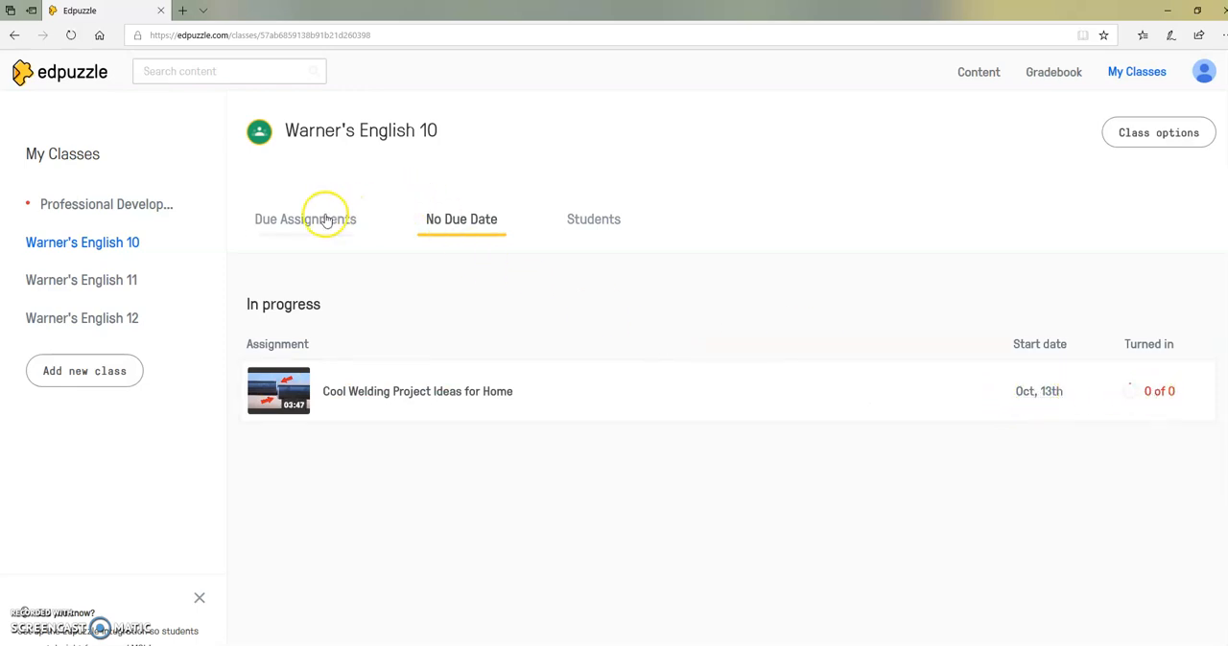
pyautogui.click(123, 203)
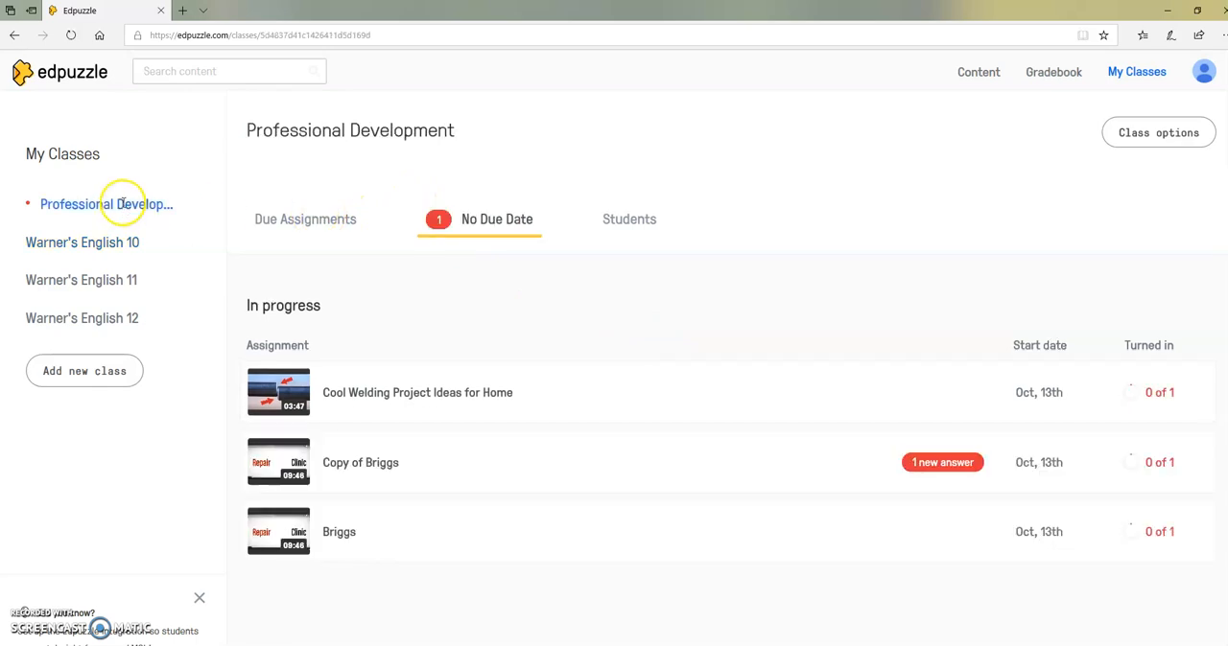
pyautogui.click(384, 464)
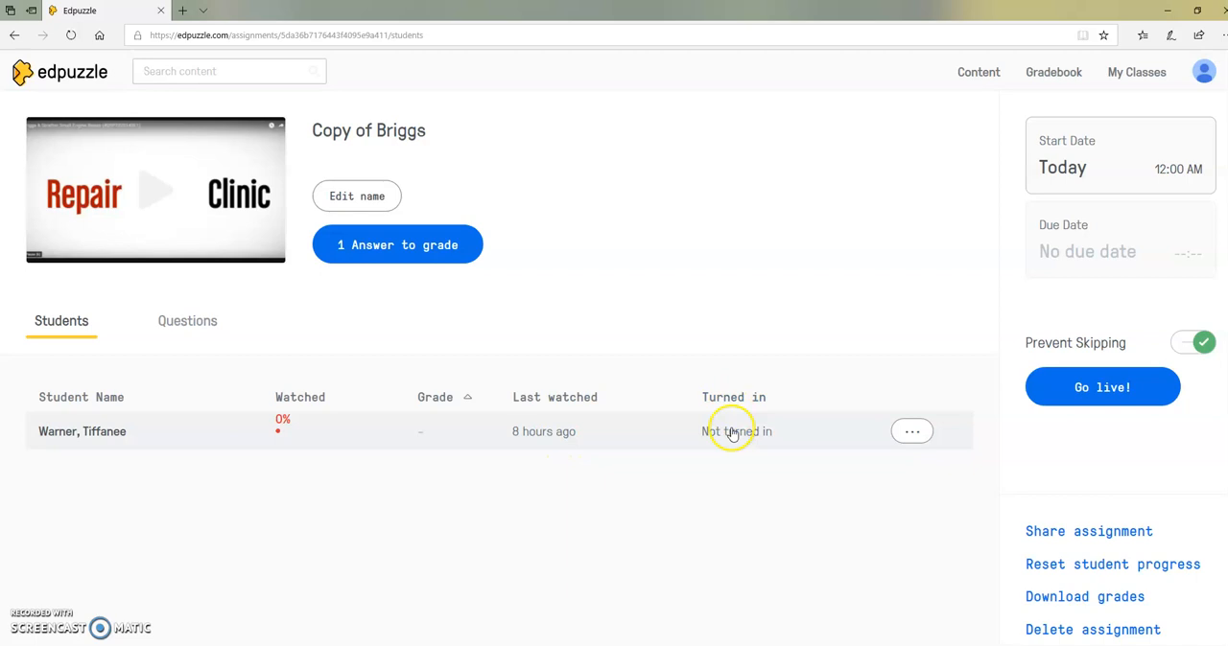
pyautogui.click(915, 432)
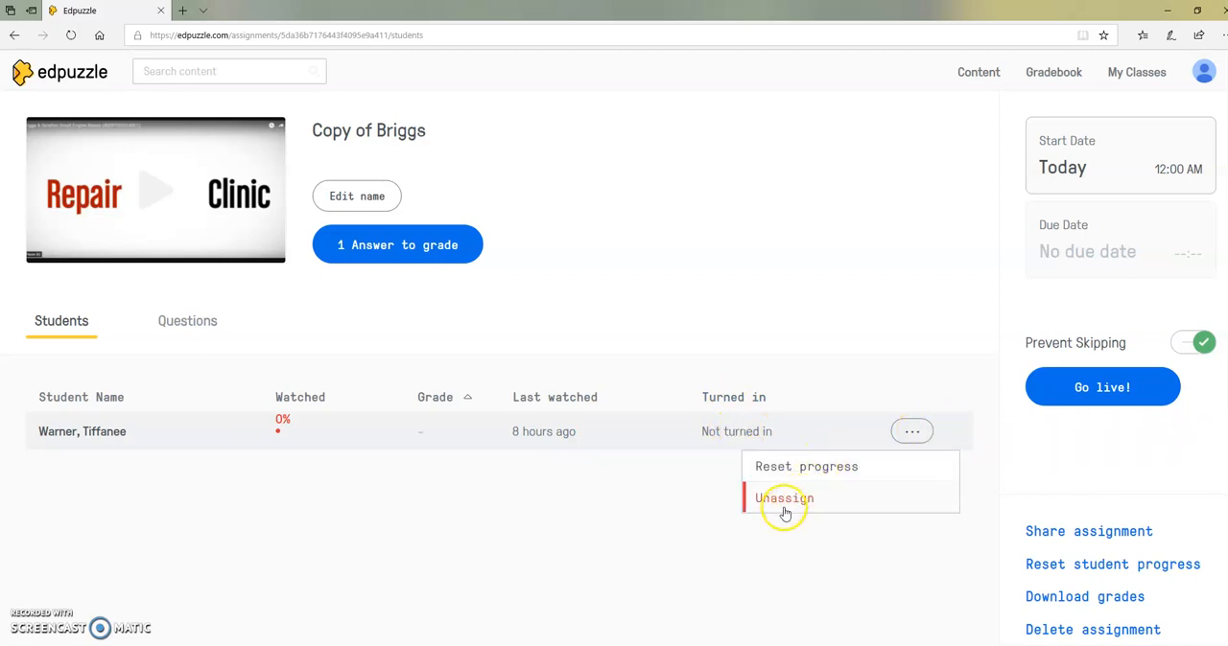
# Grade the pending answer about the four cautions as correct with 100 of 100, and open the Gradebook.
pyautogui.click(410, 250)
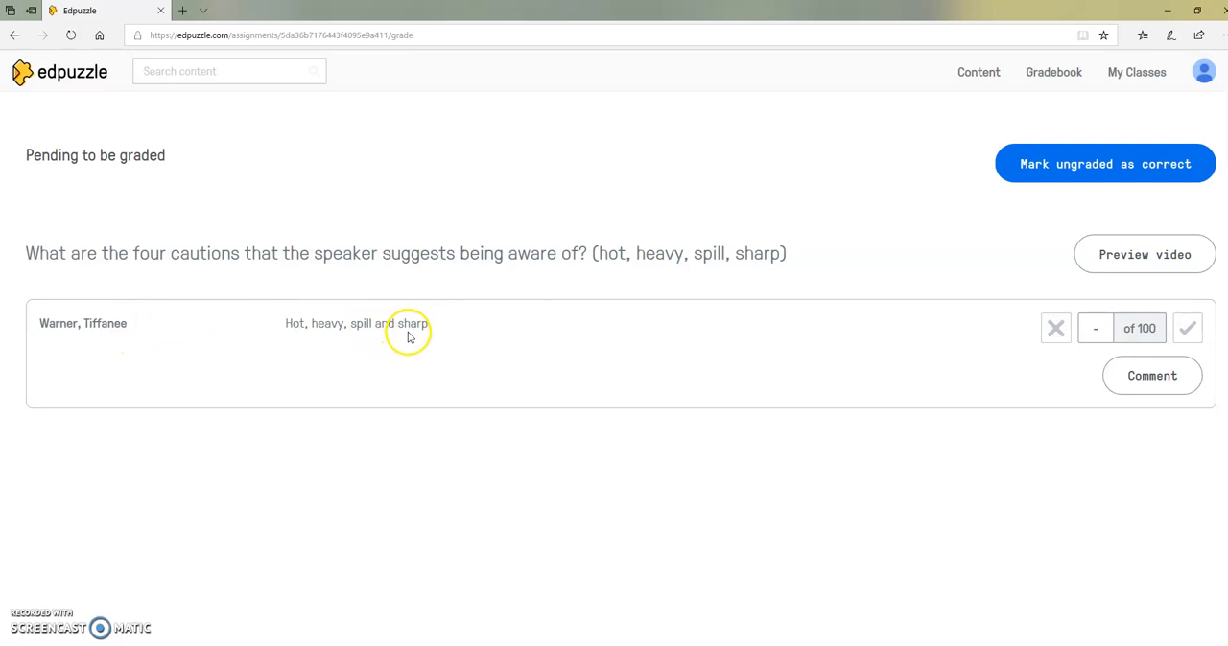
pyautogui.click(1182, 330)
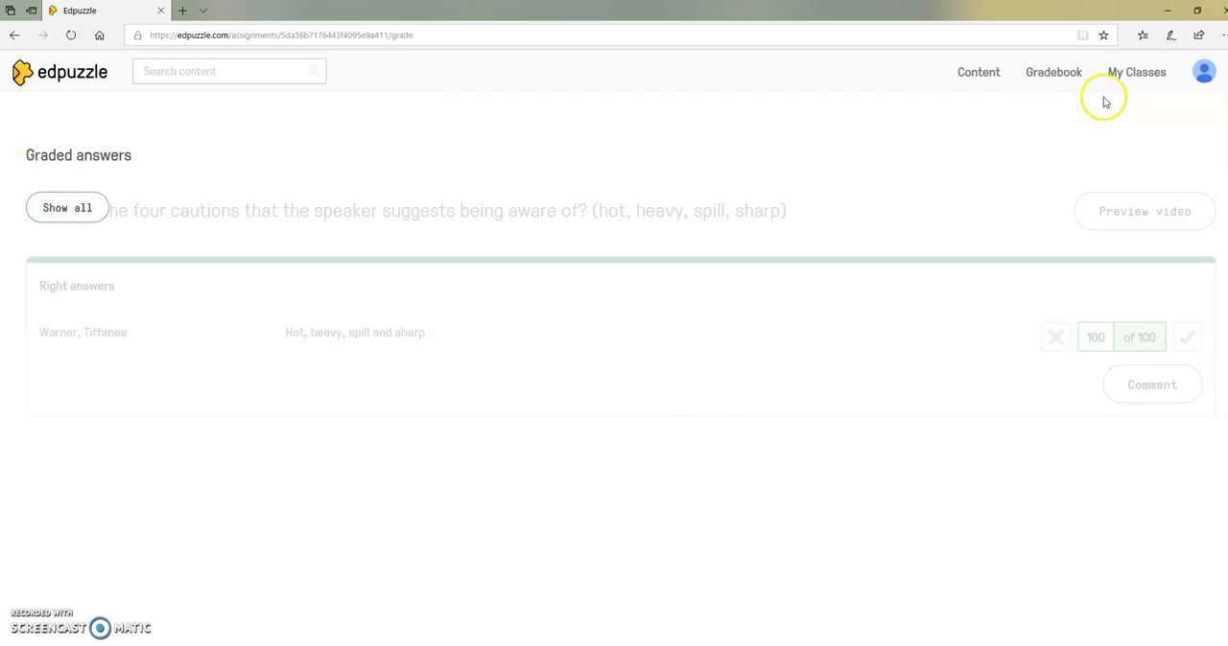
pyautogui.click(1070, 84)
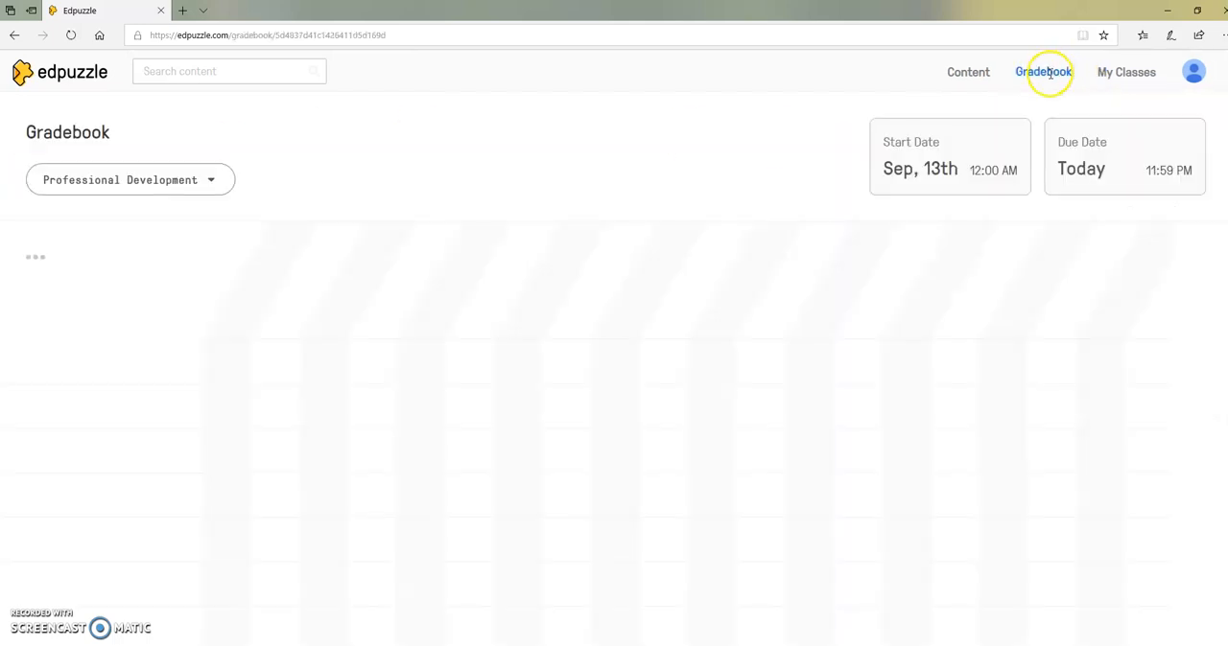